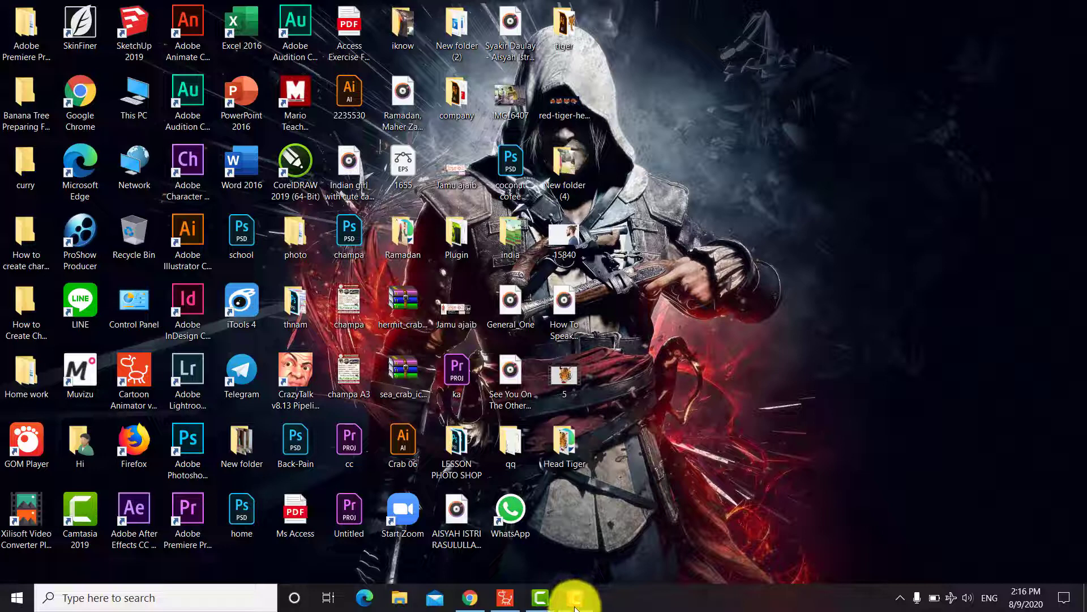
# Step: Switch to Cartoon Animator, place the Tiger1 character on the stage, scale it to about 182, and fit it inside the frame
pyautogui.click(506, 597)
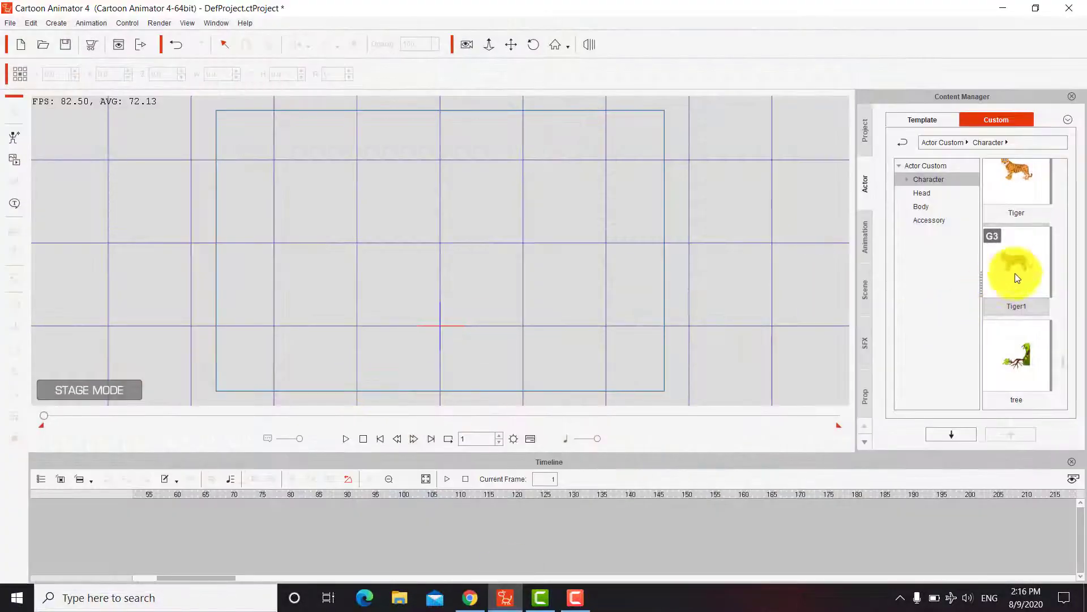
pyautogui.moveTo(1014, 275); pyautogui.dragTo(414, 226)
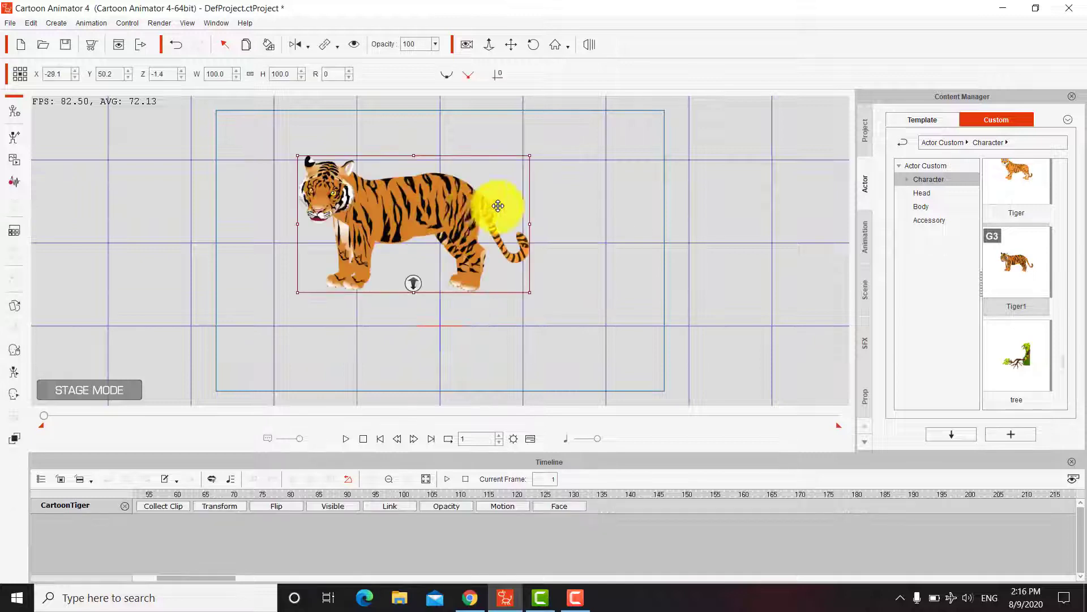
pyautogui.moveTo(529, 155); pyautogui.dragTo(623, 136)
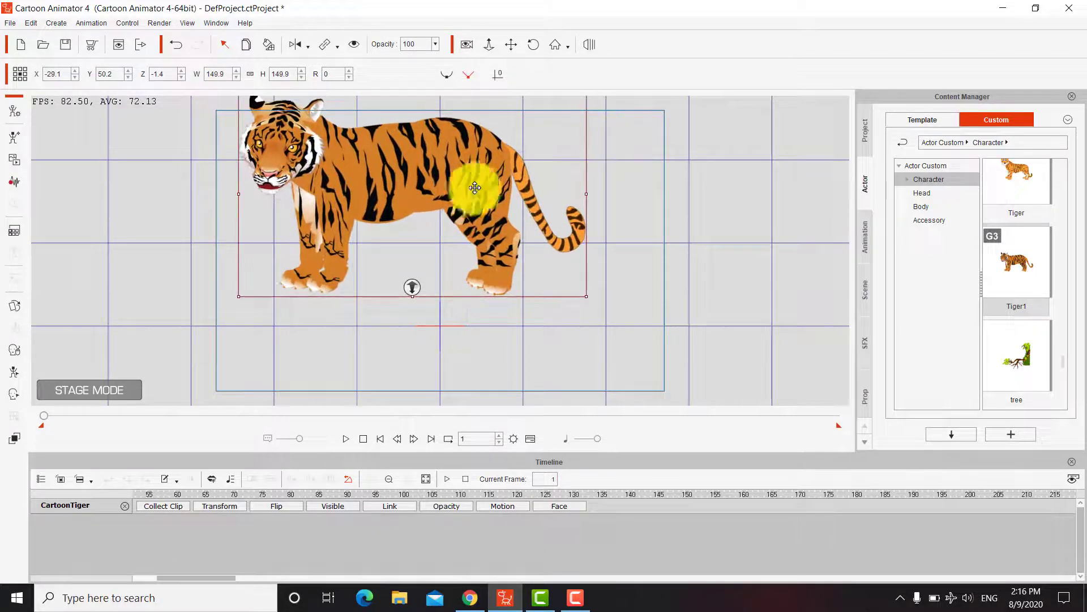
pyautogui.moveTo(473, 182); pyautogui.dragTo(511, 246)
pyautogui.moveTo(646, 146); pyautogui.dragTo(683, 108)
pyautogui.moveTo(571, 182); pyautogui.dragTo(553, 180)
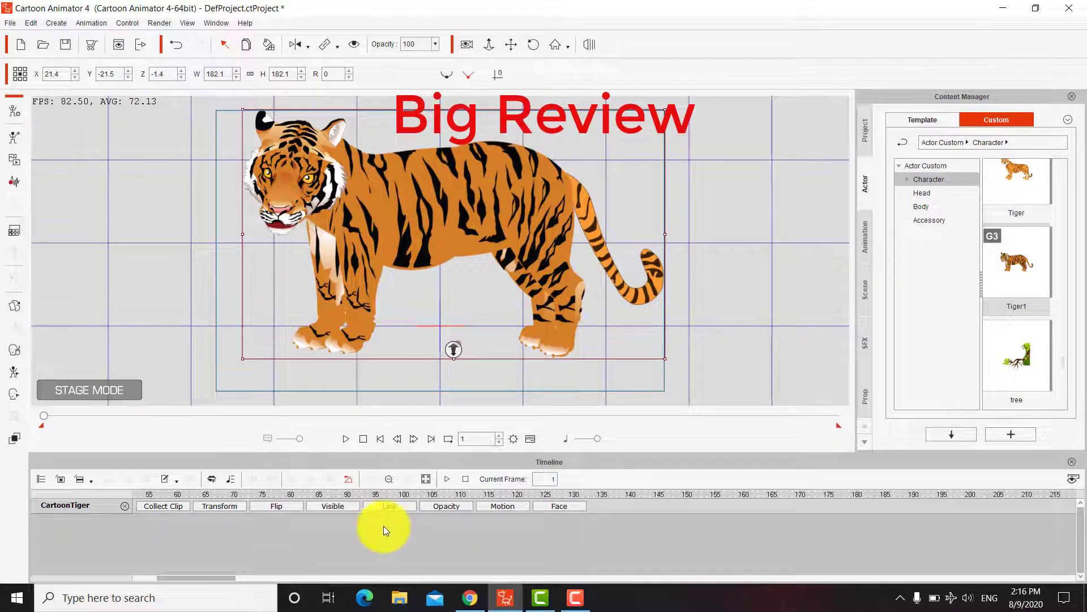
# Step: Show the tiger's motion tracks from the start of the timeline and open the 2D Motion Key Editor for it
pyautogui.click(506, 505)
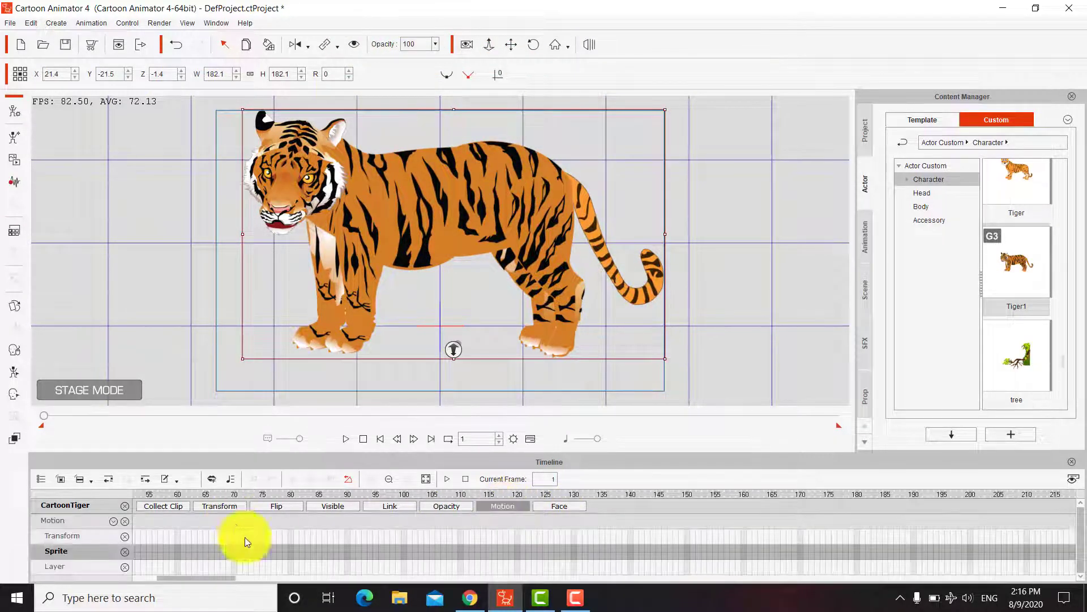
pyautogui.moveTo(188, 578); pyautogui.dragTo(158, 576)
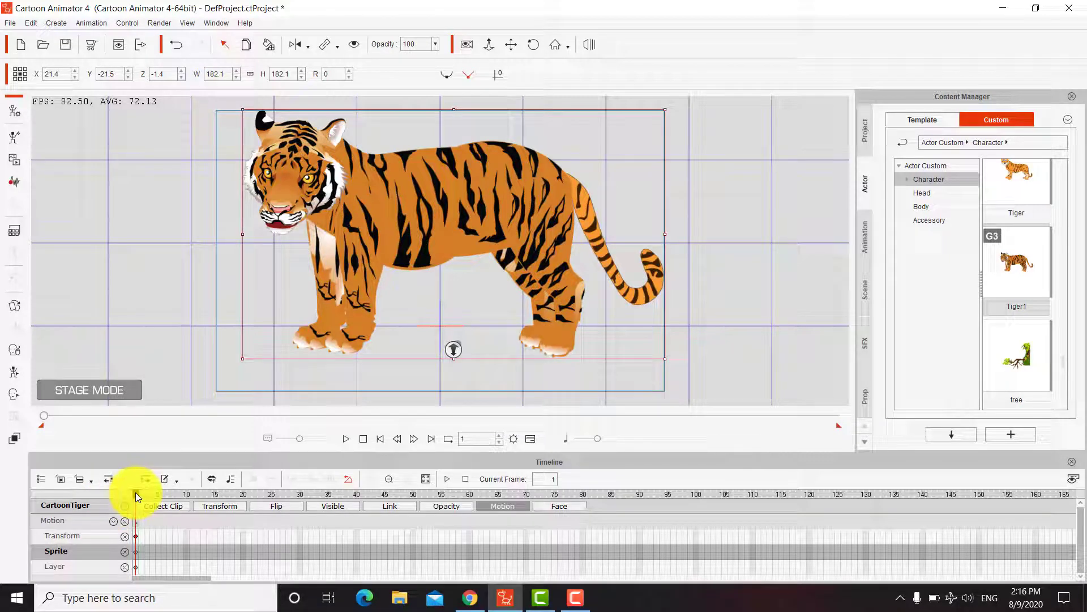
pyautogui.rightClick(468, 240)
pyautogui.click(550, 284)
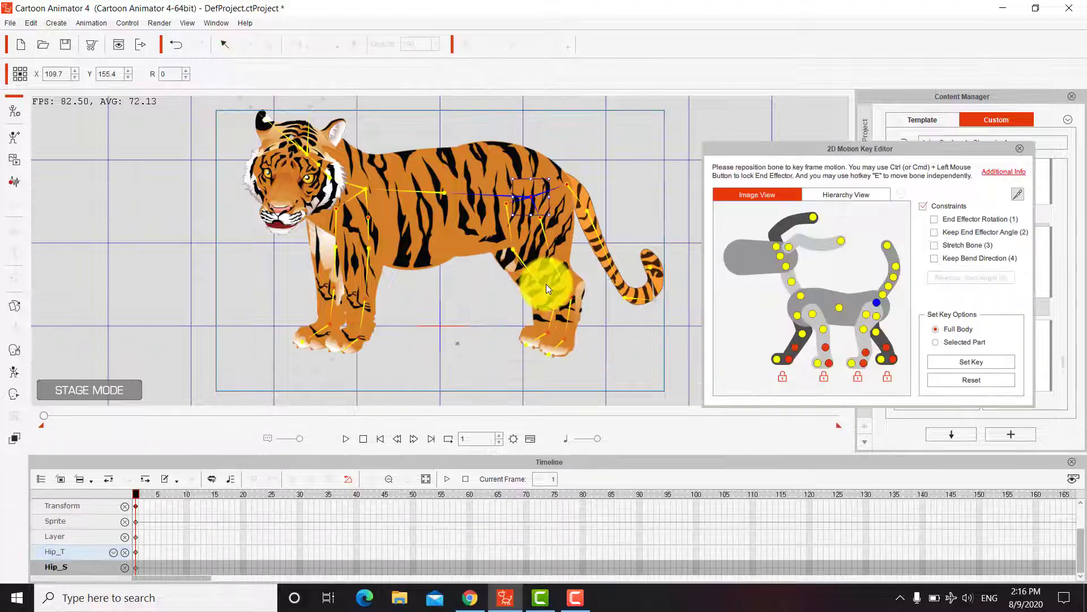
# Step: Unlock all four of the tiger's feet in the 2D Motion Key Editor so the legs move freely
pyautogui.click(798, 316)
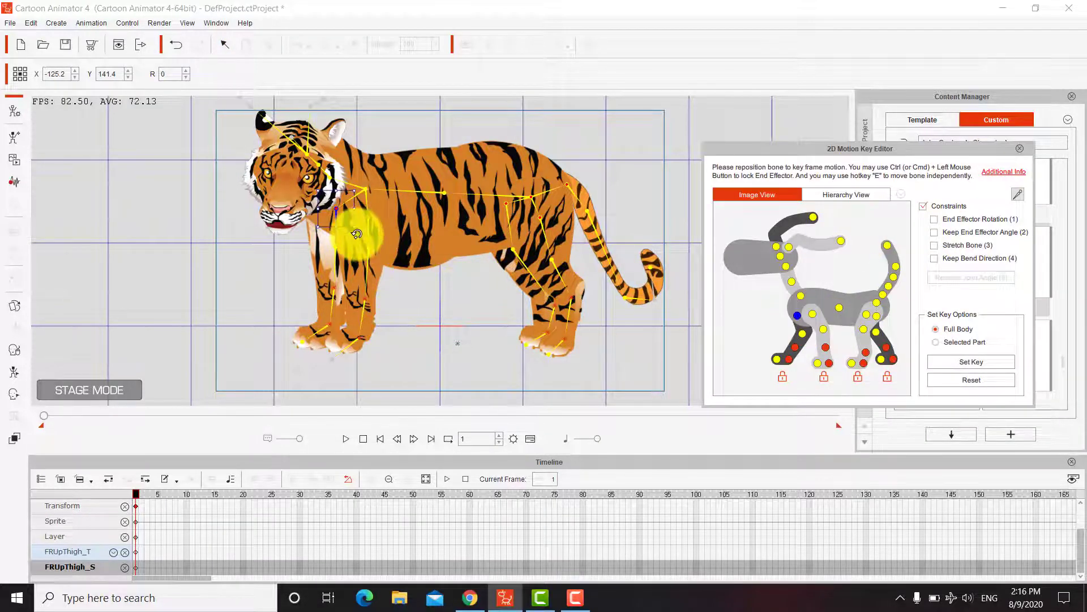
pyautogui.click(782, 380)
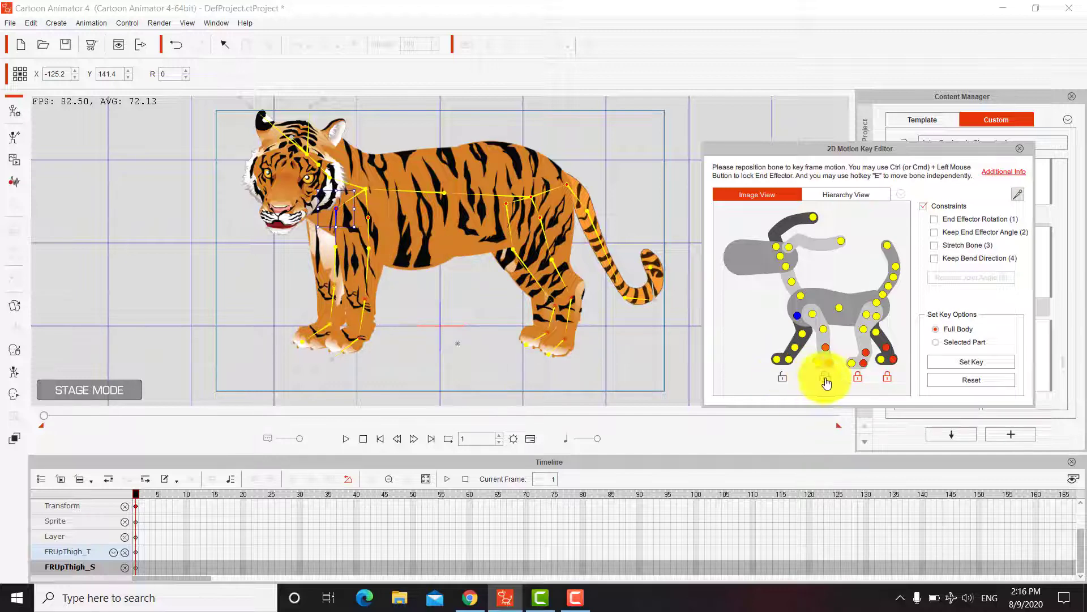
pyautogui.click(825, 380)
pyautogui.click(858, 380)
pyautogui.click(887, 377)
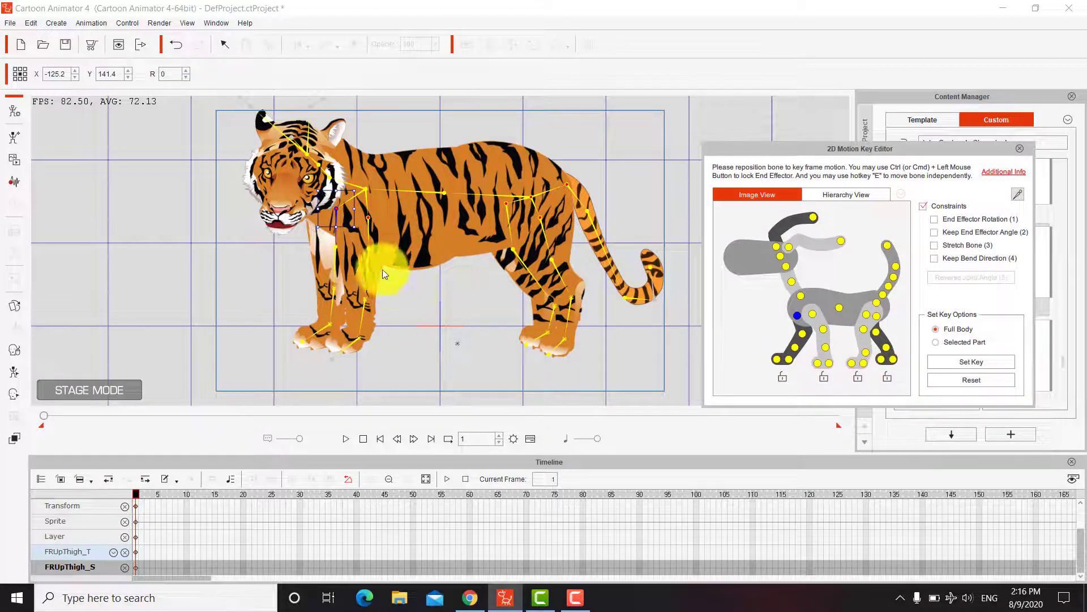
# Step: Pose the front legs at frame 1, swinging them backward and rotating the front right foot to about 24
pyautogui.moveTo(359, 231); pyautogui.dragTo(385, 259)
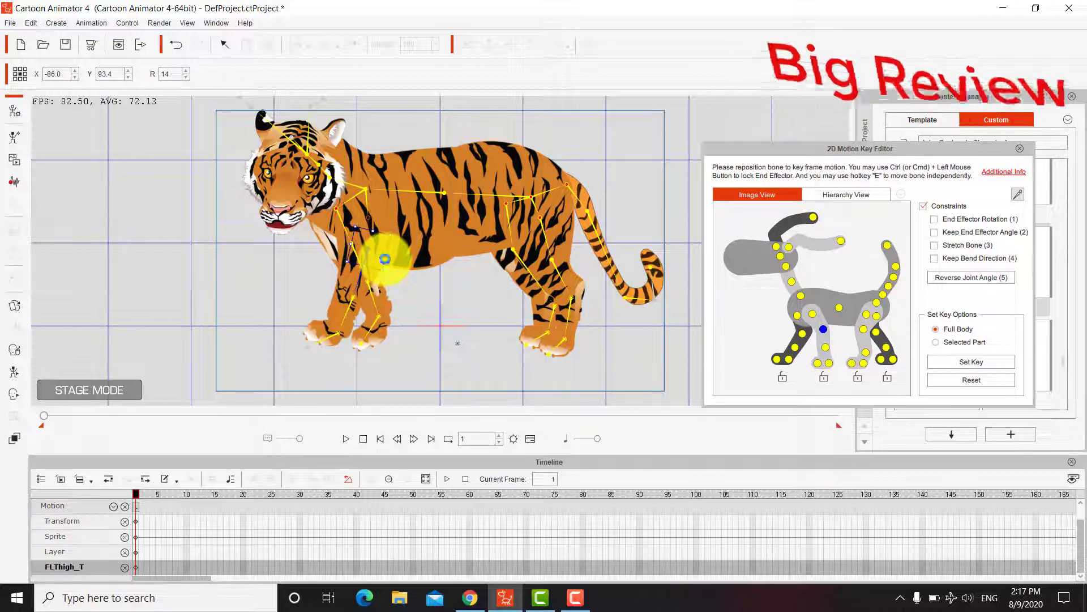
pyautogui.click(375, 321)
pyautogui.moveTo(404, 318); pyautogui.dragTo(406, 333)
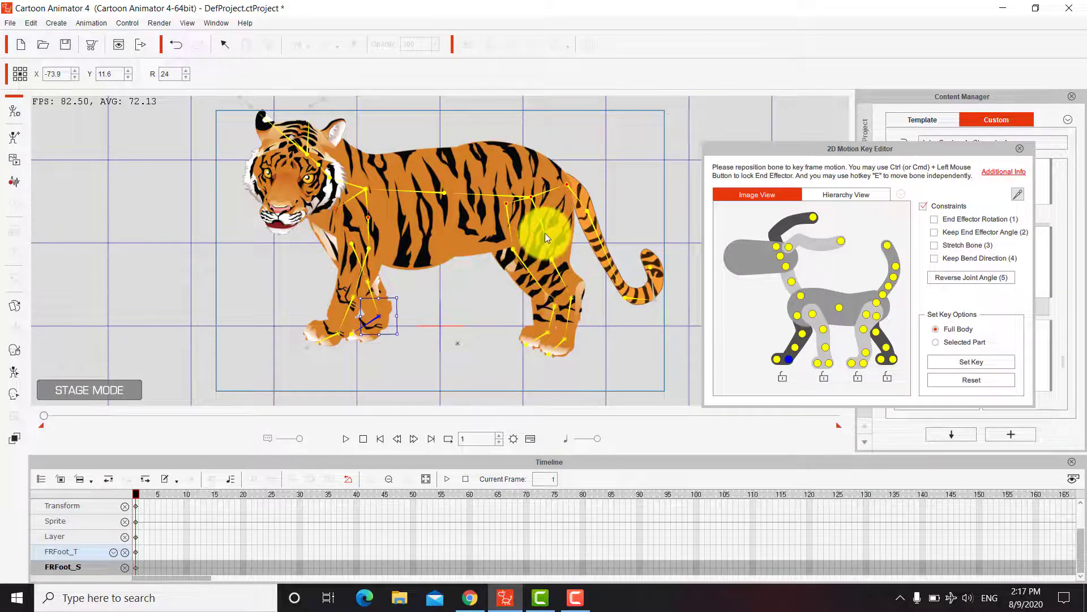
# Step: Pose the hind legs at frame 1, rotating the back left upper thigh to about 40 and its foot to about 319, and close the editor
pyautogui.click(515, 253)
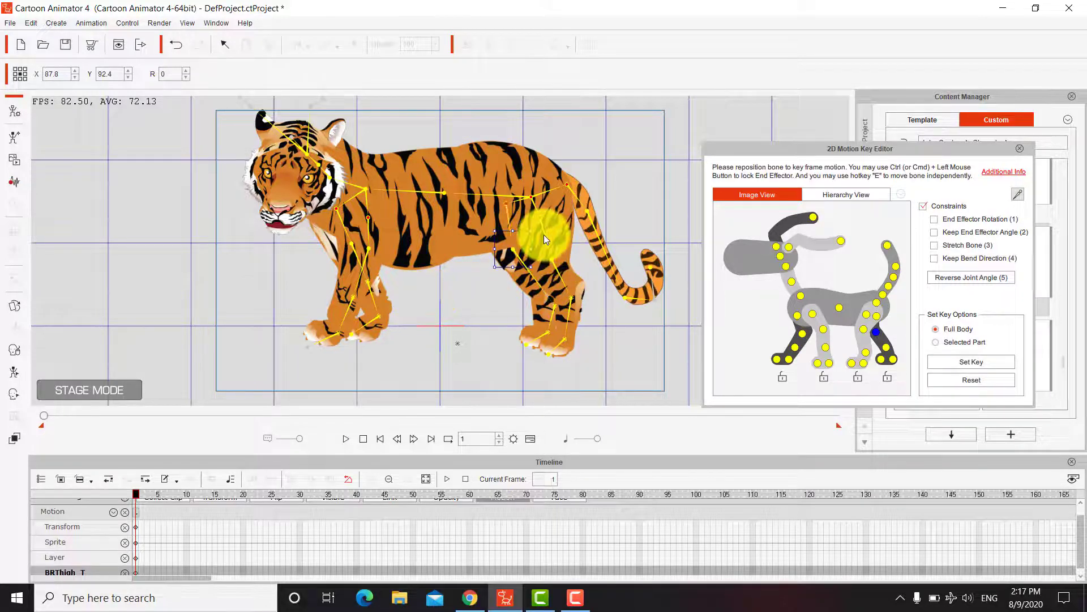
pyautogui.click(560, 233)
pyautogui.moveTo(560, 233); pyautogui.dragTo(544, 246)
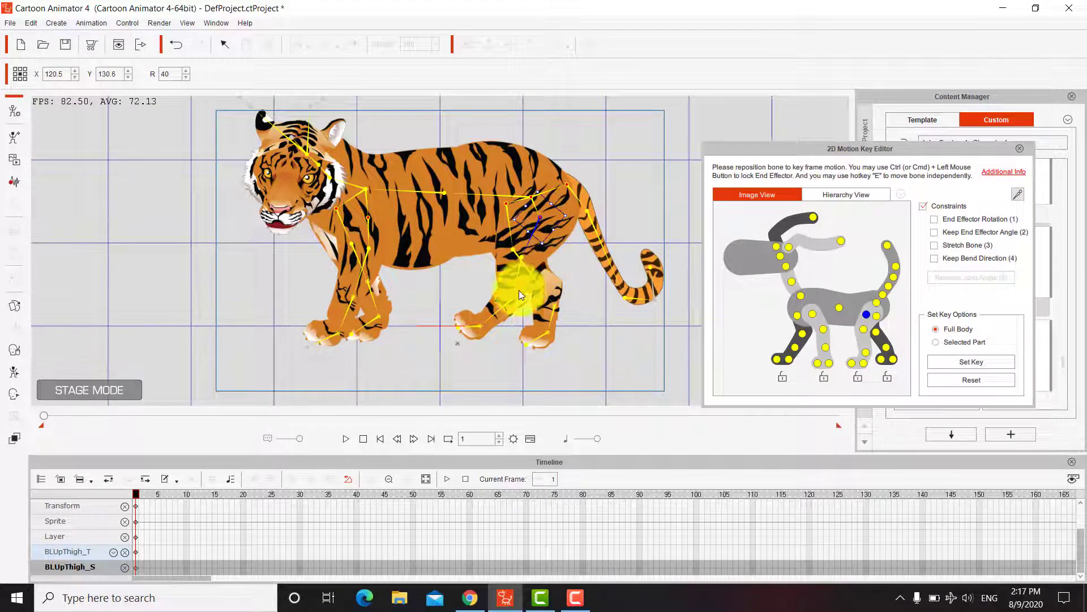
pyautogui.click(478, 326)
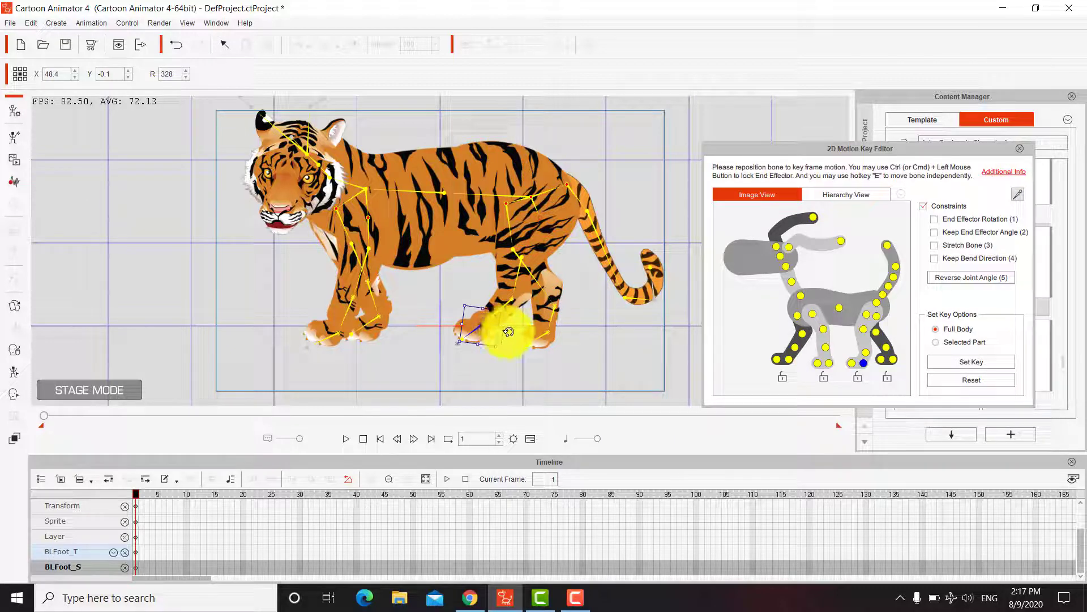
pyautogui.moveTo(506, 332)
pyautogui.mouseDown()
pyautogui.moveTo(492, 332)
pyautogui.moveTo(503, 325)
pyautogui.mouseUp()
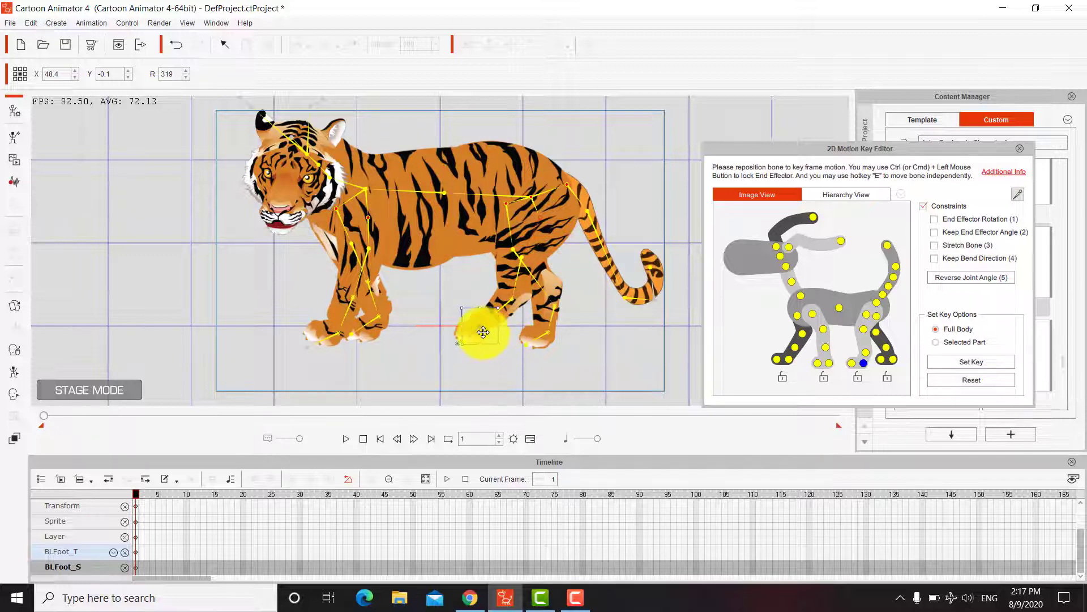
pyautogui.click(1020, 151)
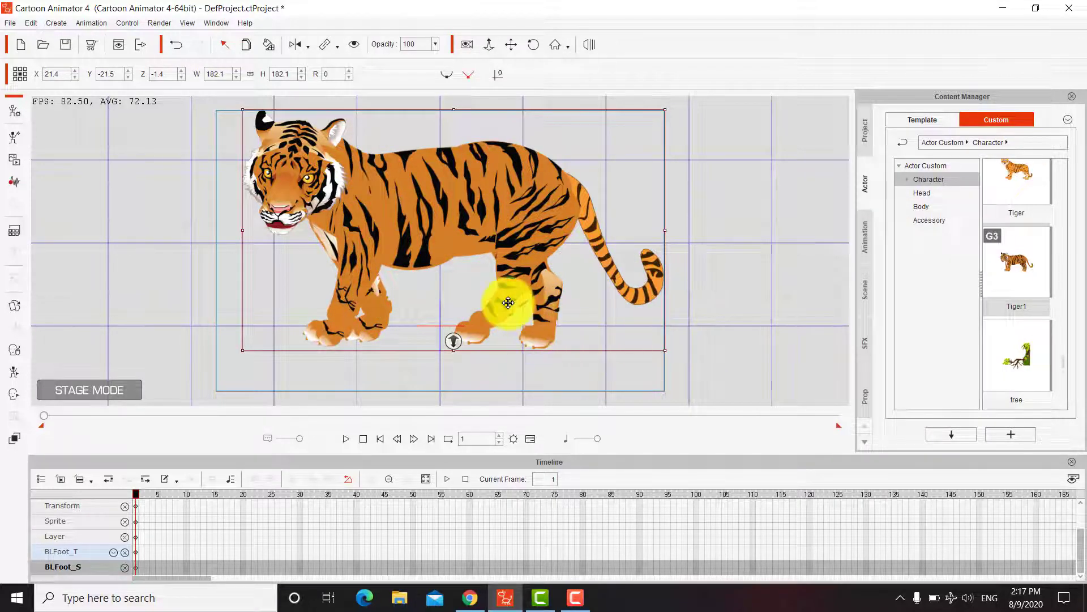
# Step: Open the tiger in Composer mode, adjust the back left foot's joint pivot, and return to the stage
pyautogui.click(24, 125)
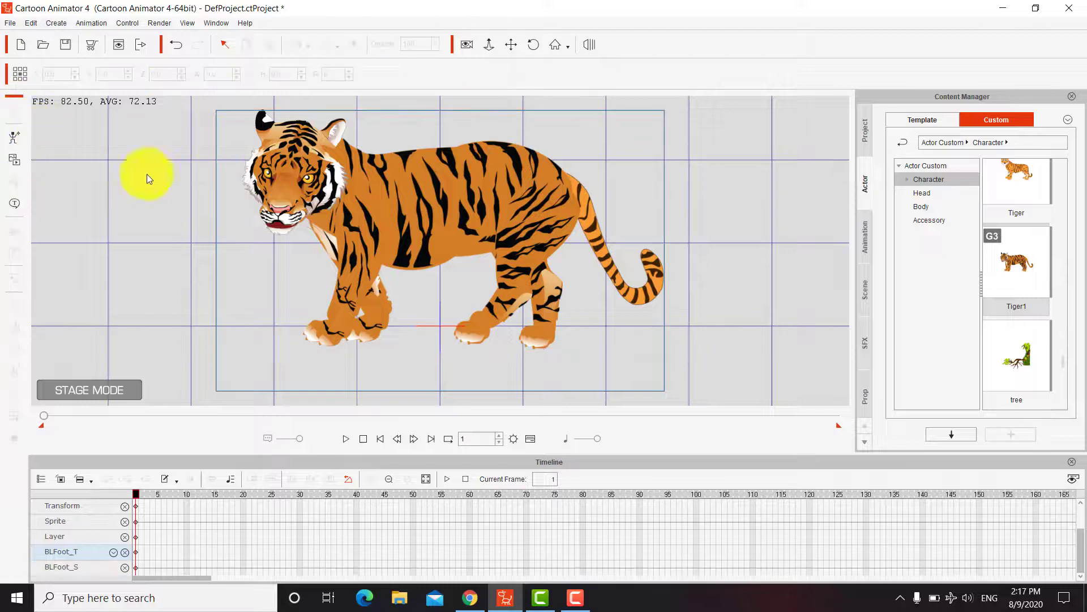
pyautogui.click(273, 153)
pyautogui.click(15, 115)
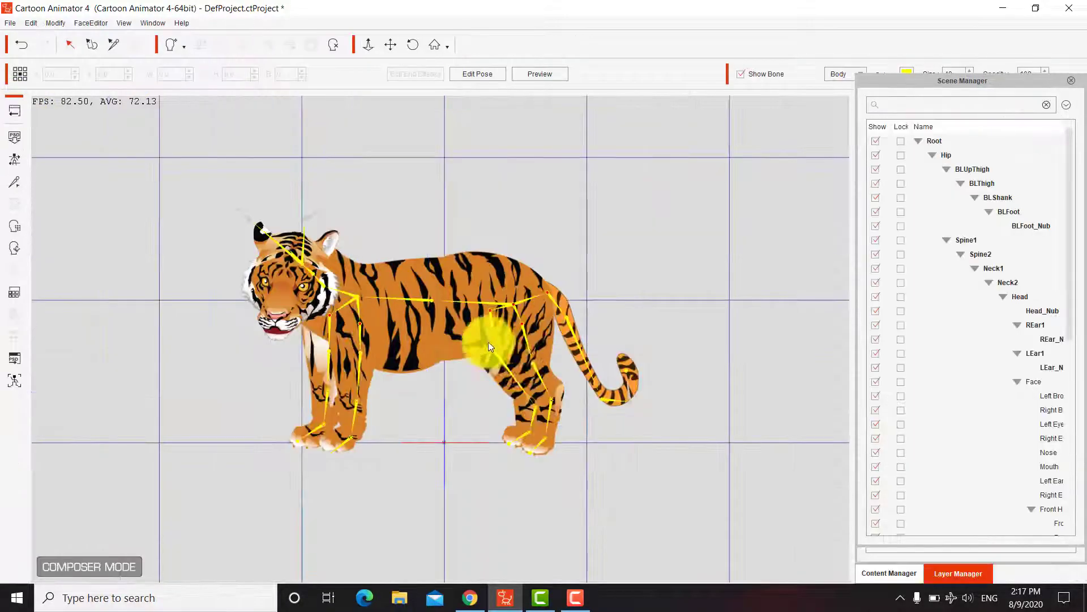
pyautogui.click(547, 447)
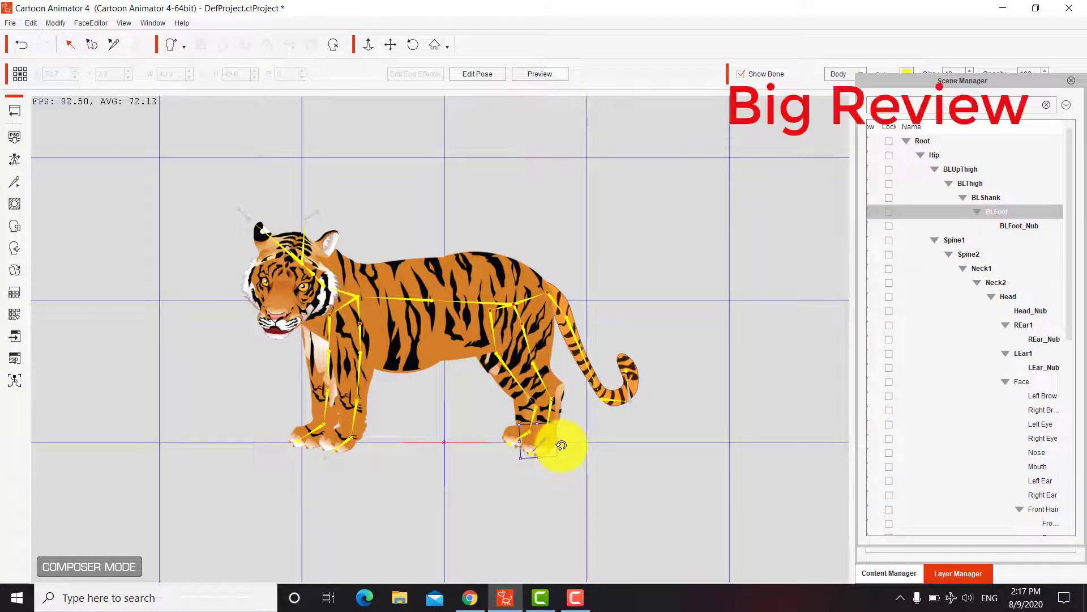
pyautogui.click(114, 45)
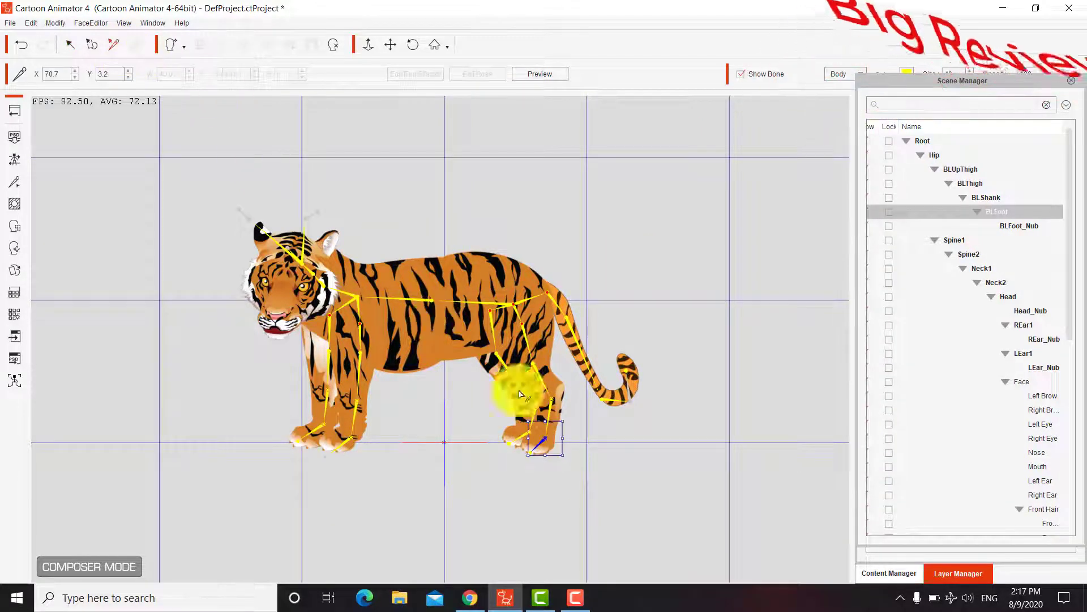
pyautogui.moveTo(547, 440); pyautogui.dragTo(513, 443)
pyautogui.click(70, 47)
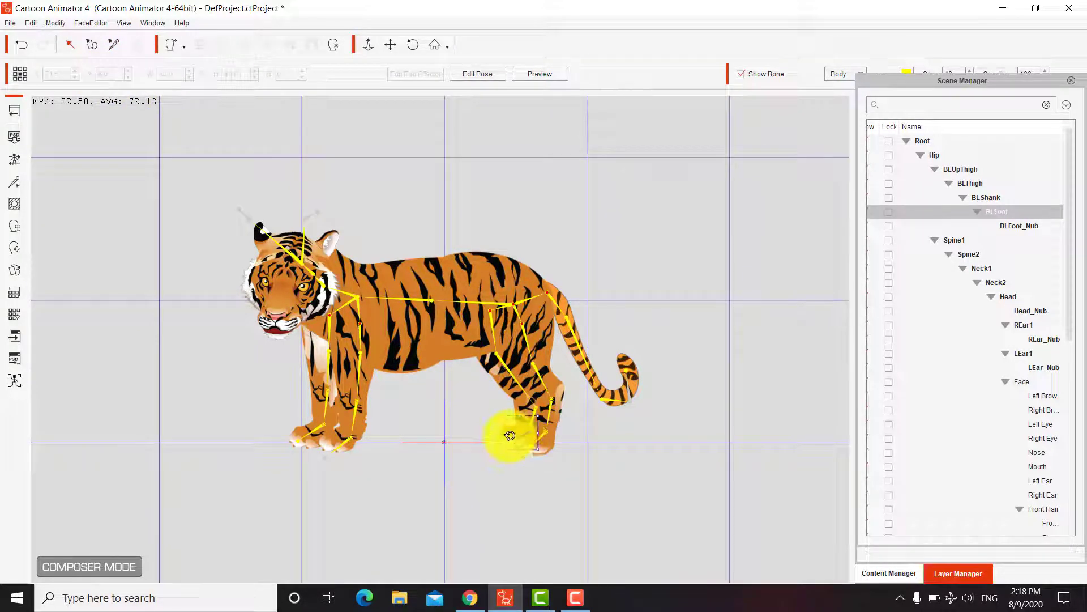
pyautogui.click(514, 437)
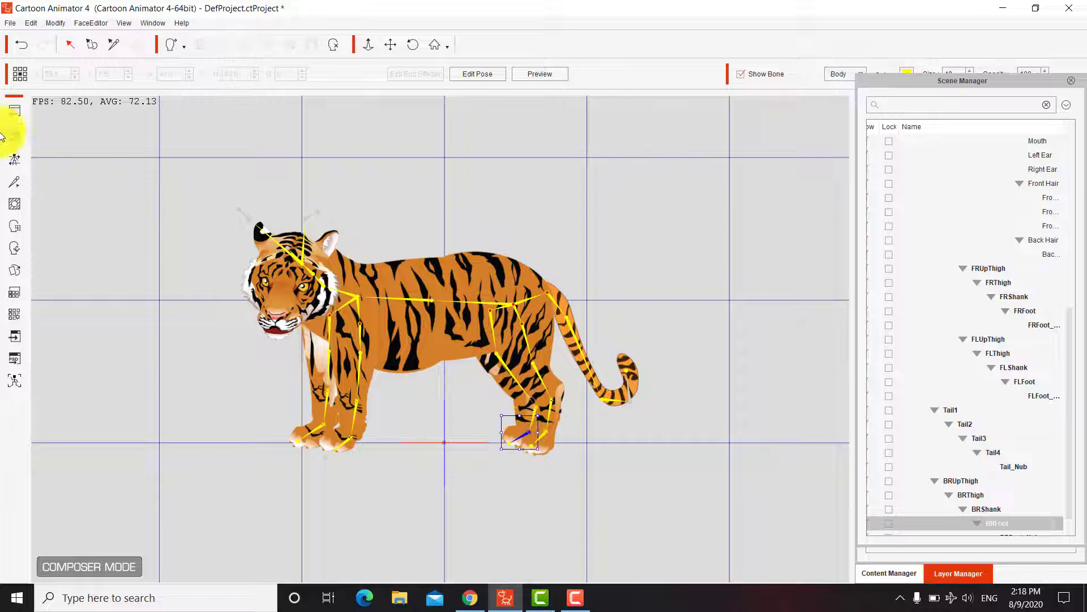
pyautogui.click(13, 115)
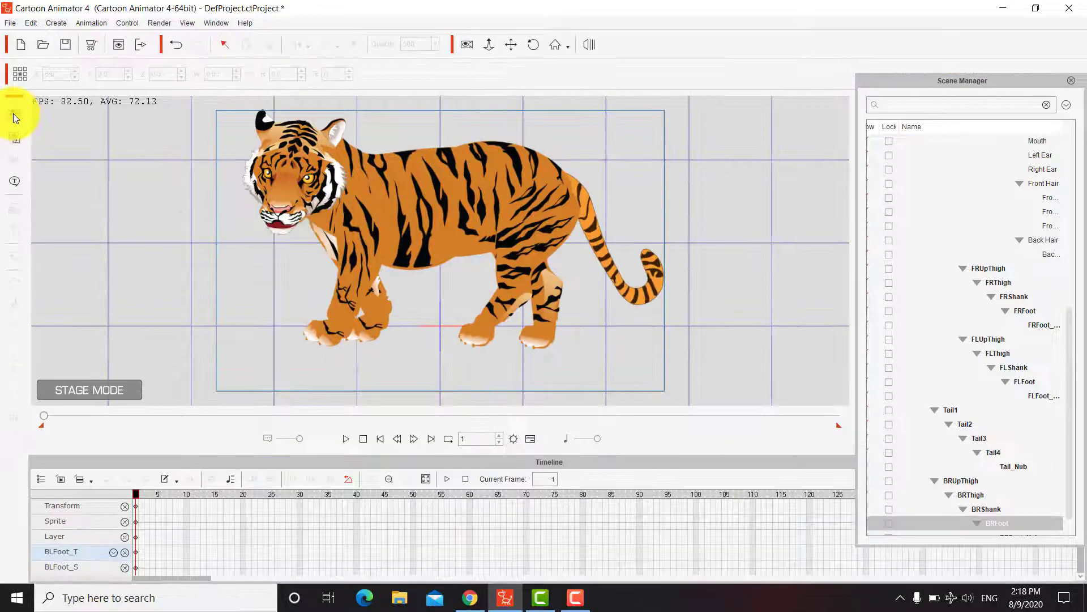
# Step: Reopen the 2D Motion Key Editor for the tiger and move the playhead to frame 10
pyautogui.click(478, 238)
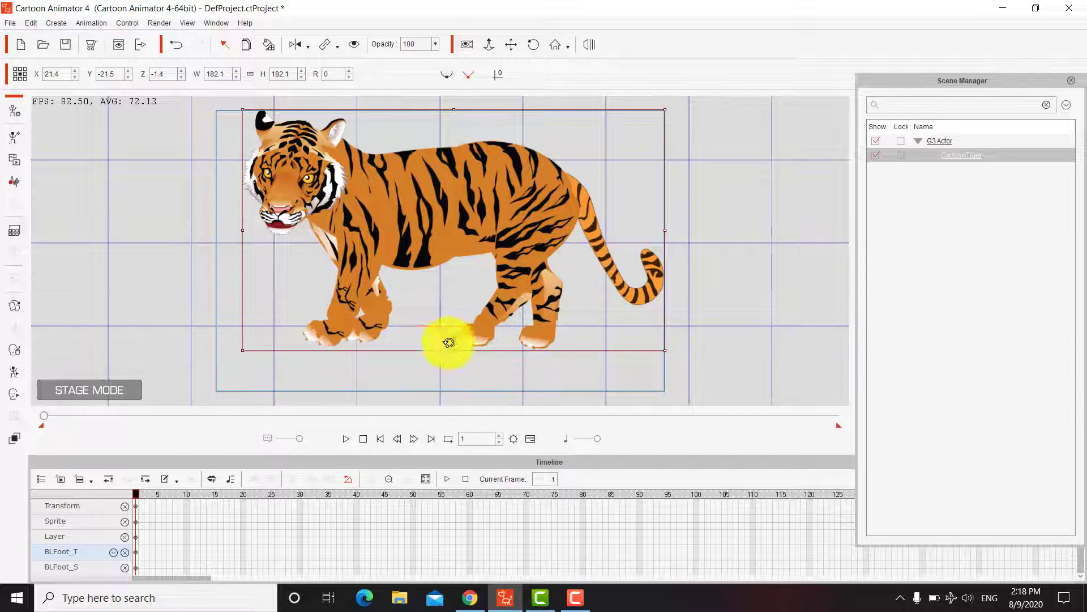
pyautogui.rightClick(419, 236)
pyautogui.click(506, 277)
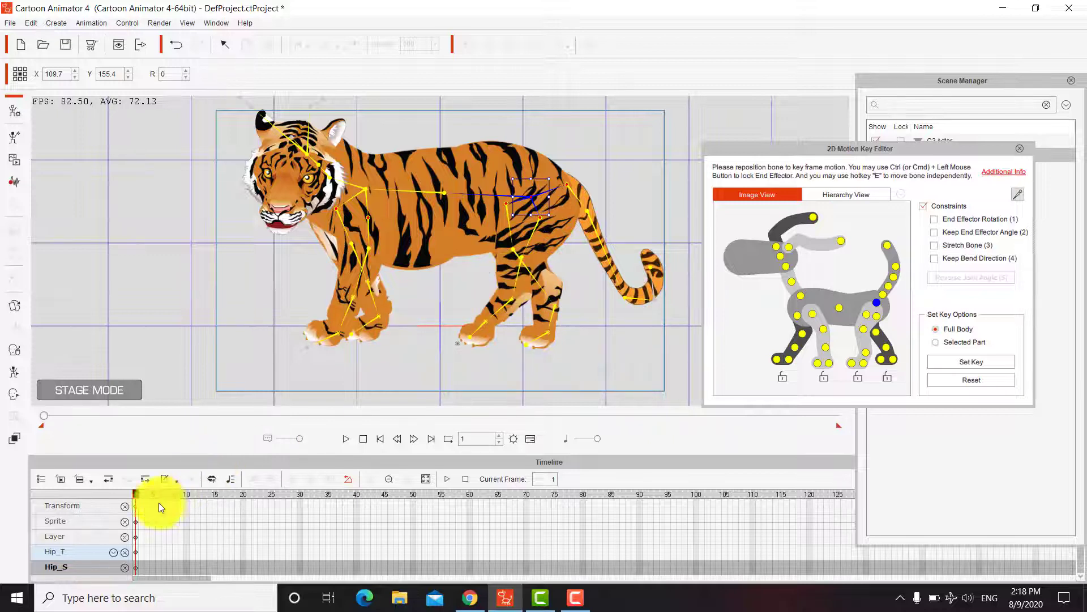
pyautogui.moveTo(138, 498); pyautogui.dragTo(186, 494)
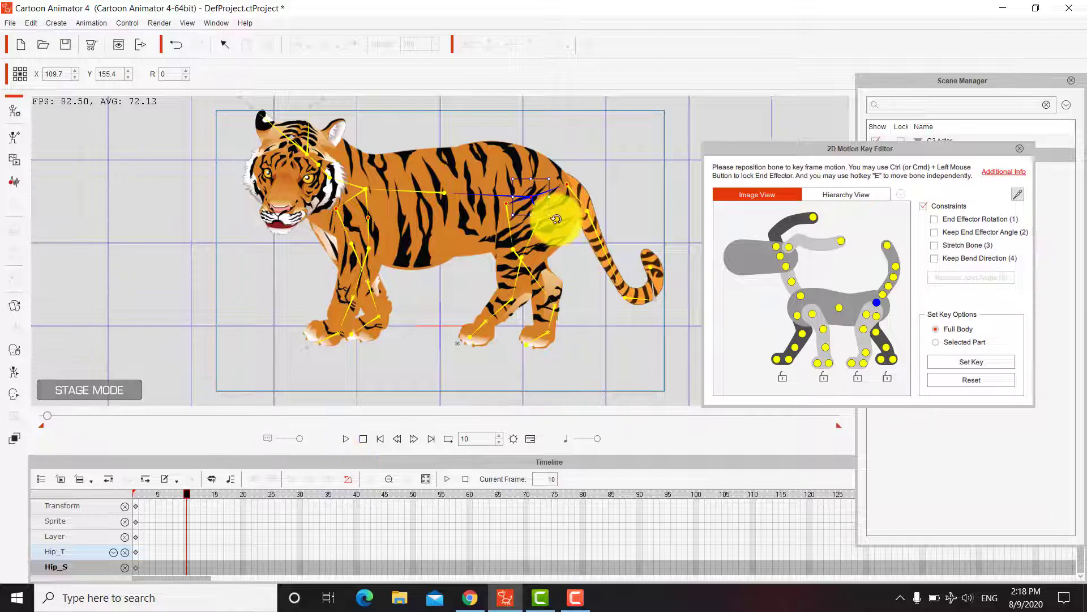
# Step: Pose the hind legs at frame 10, with the back right leg forward, the back left leg rearward, and both feet angled to the ground
pyautogui.moveTo(567, 225); pyautogui.dragTo(564, 219)
pyautogui.hotkey('ctrl', 'z')
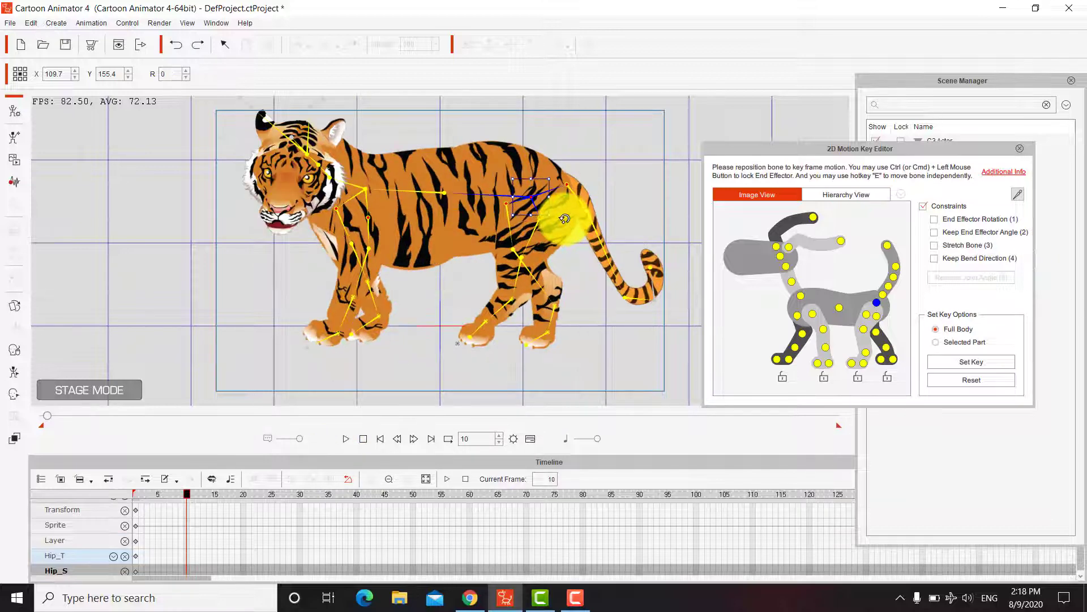
pyautogui.click(533, 235)
pyautogui.moveTo(542, 253); pyautogui.dragTo(510, 262)
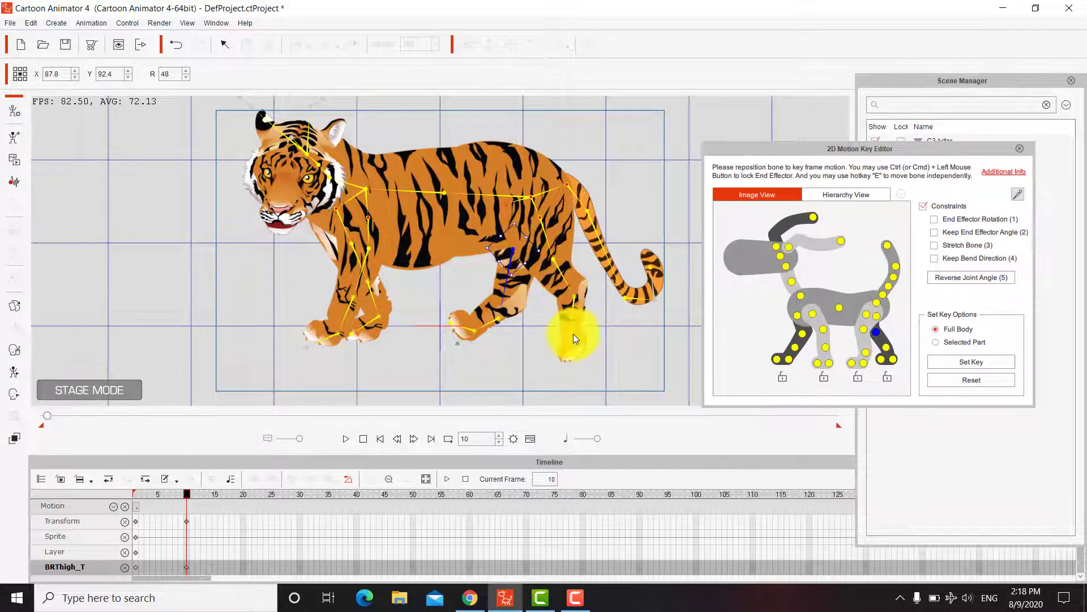
pyautogui.moveTo(573, 337)
pyautogui.mouseDown()
pyautogui.moveTo(595, 340)
pyautogui.moveTo(574, 351)
pyautogui.mouseUp()
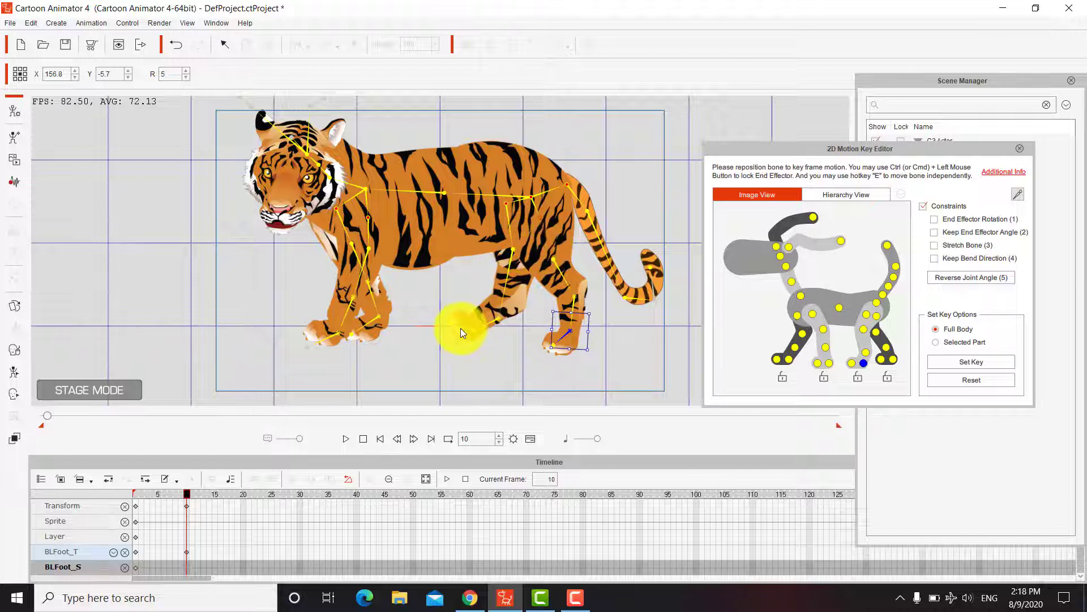
pyautogui.moveTo(486, 318); pyautogui.dragTo(486, 363)
# Step: Pose the front legs at frame 10, with the front left leg swung backward, the front right leg forward, and both feet angled to the ground
pyautogui.moveTo(367, 319); pyautogui.dragTo(347, 255)
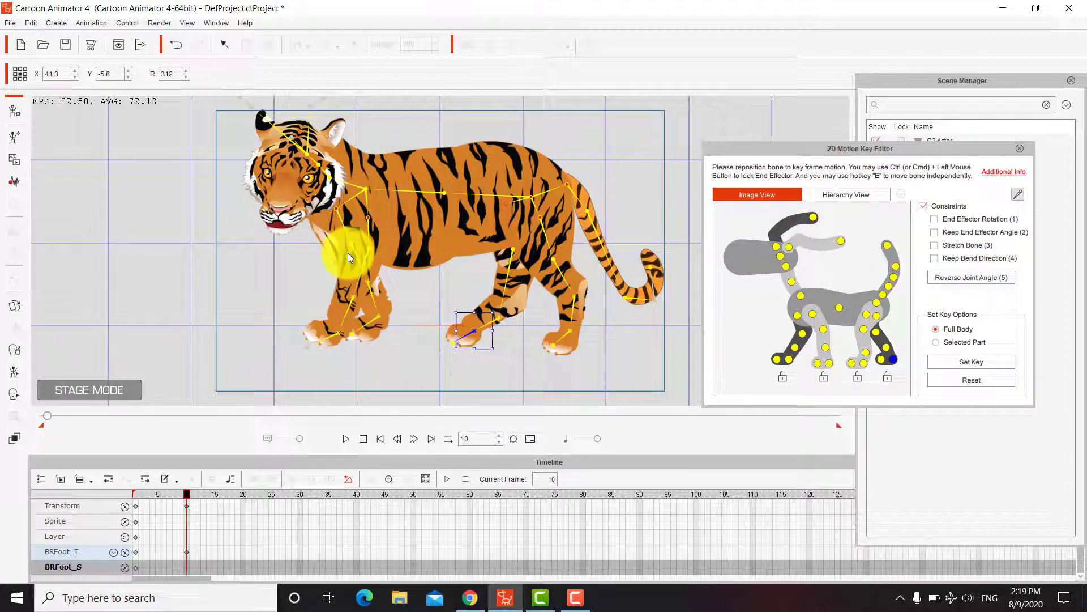
pyautogui.click(368, 229)
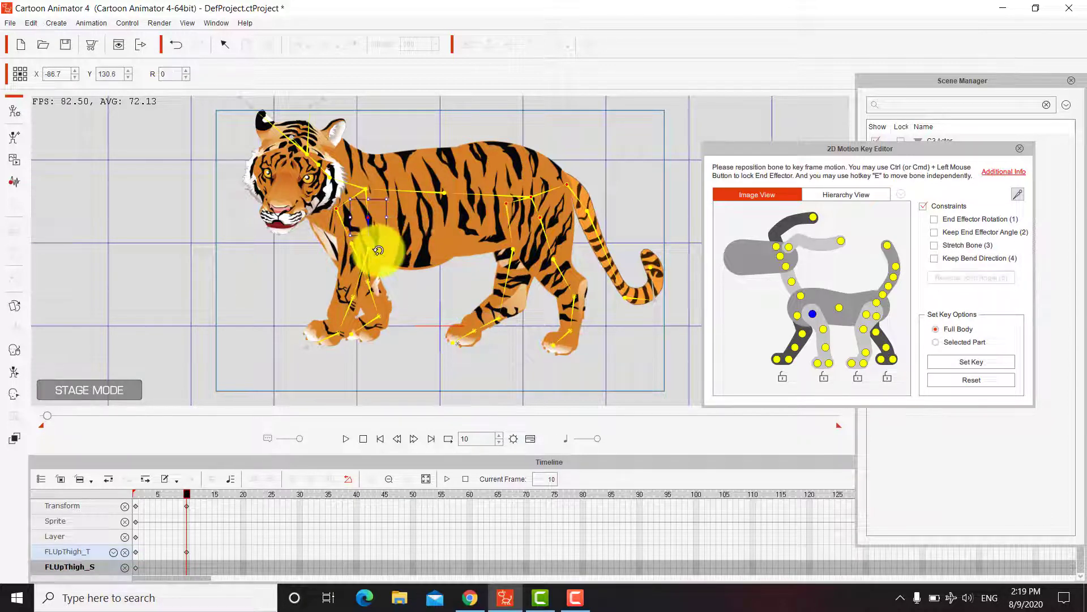
pyautogui.moveTo(376, 246); pyautogui.dragTo(420, 361)
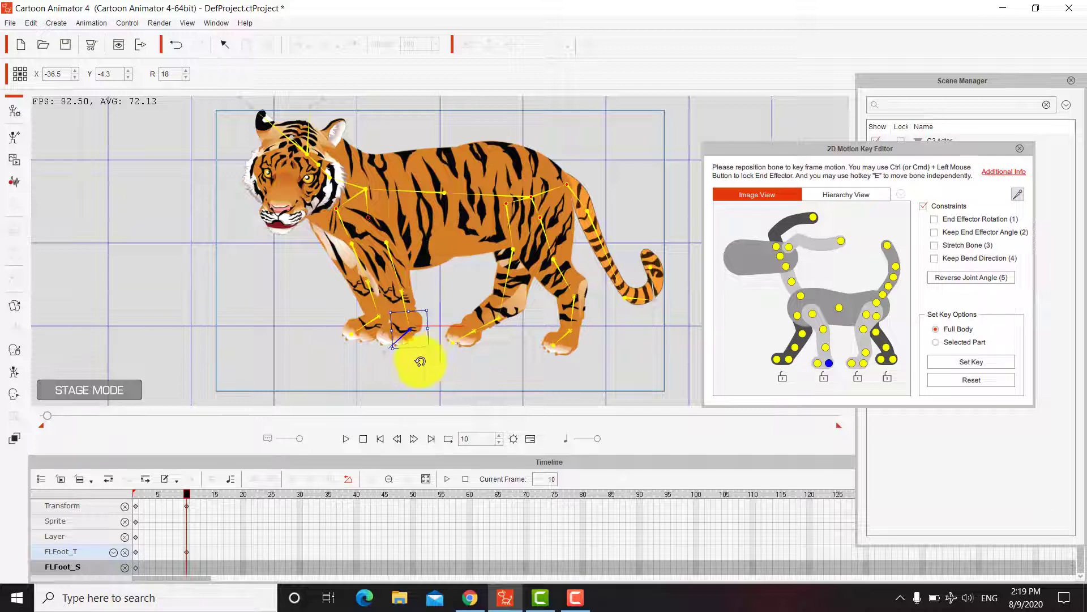
pyautogui.moveTo(355, 254)
pyautogui.mouseDown()
pyautogui.moveTo(364, 255)
pyautogui.moveTo(357, 266)
pyautogui.mouseUp()
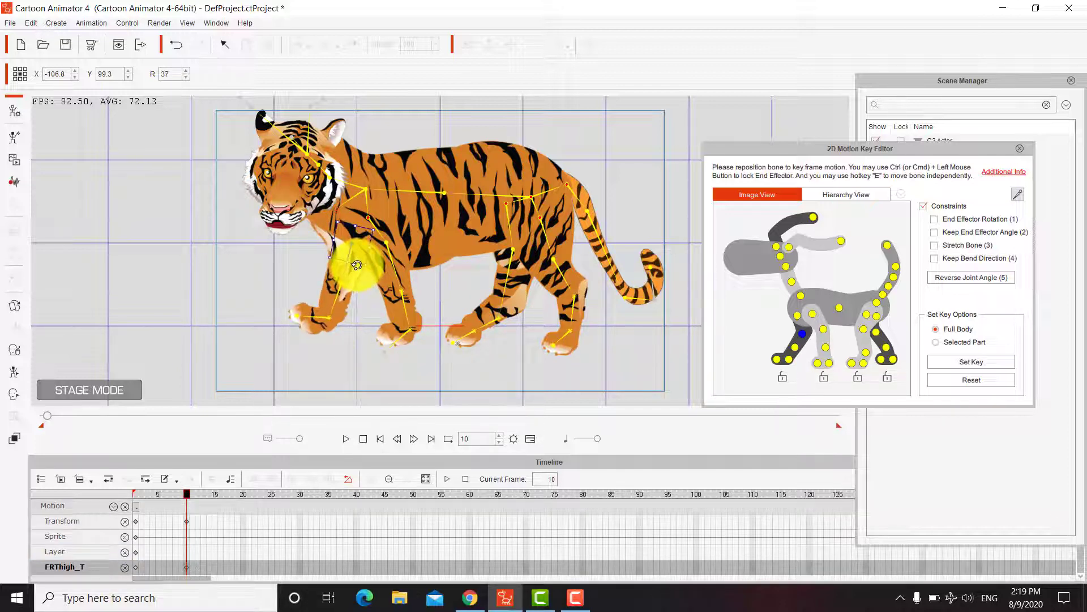
pyautogui.moveTo(315, 317); pyautogui.dragTo(357, 339)
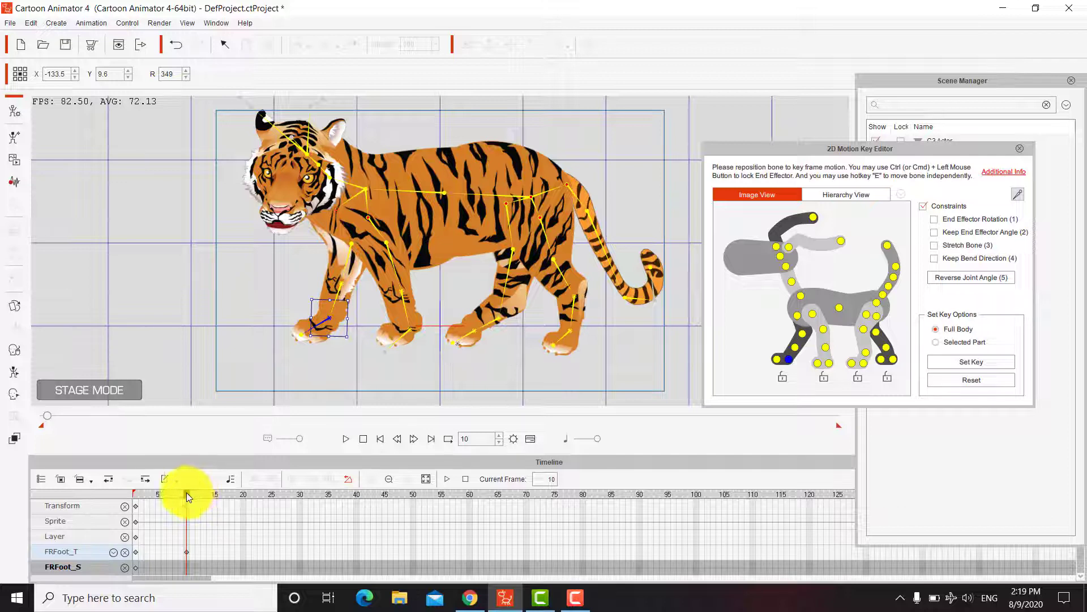
# Step: Pose the front legs at frame 20, with the front left leg swung forward, the front right leg rearward, and both feet angled to the ground
pyautogui.moveTo(185, 492)
pyautogui.mouseDown()
pyautogui.moveTo(255, 491)
pyautogui.moveTo(243, 495)
pyautogui.mouseUp()
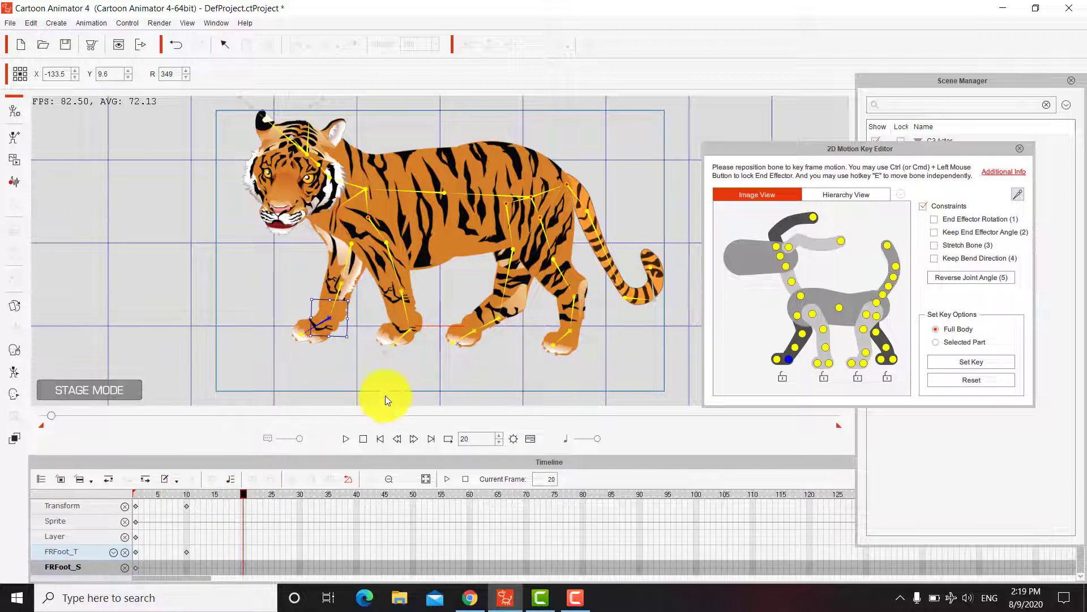
pyautogui.moveTo(375, 228); pyautogui.dragTo(343, 340)
pyautogui.click(324, 321)
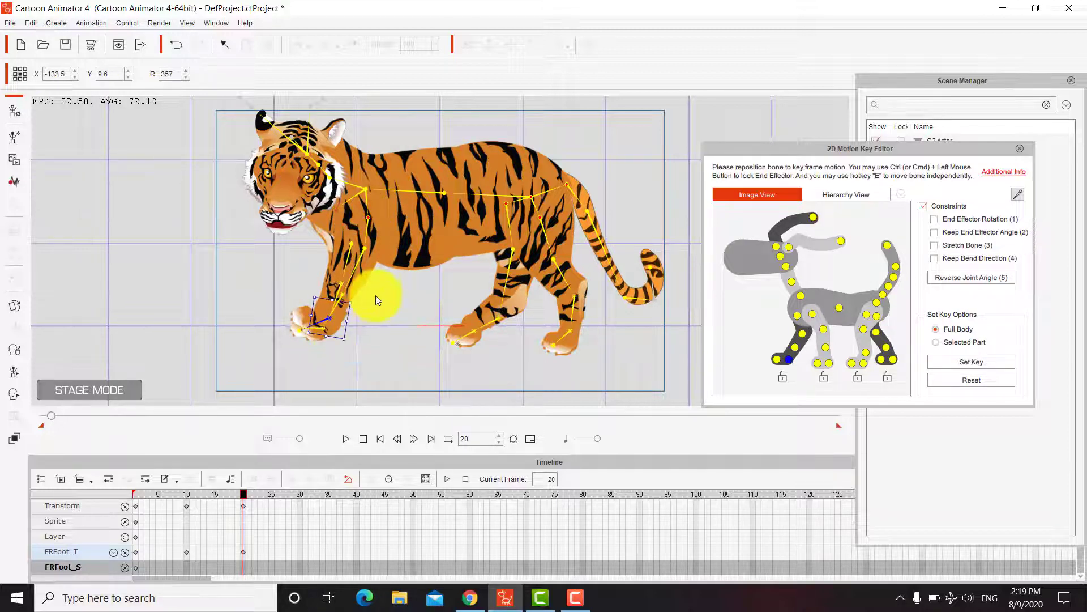
pyautogui.click(347, 254)
pyautogui.moveTo(351, 245); pyautogui.dragTo(382, 339)
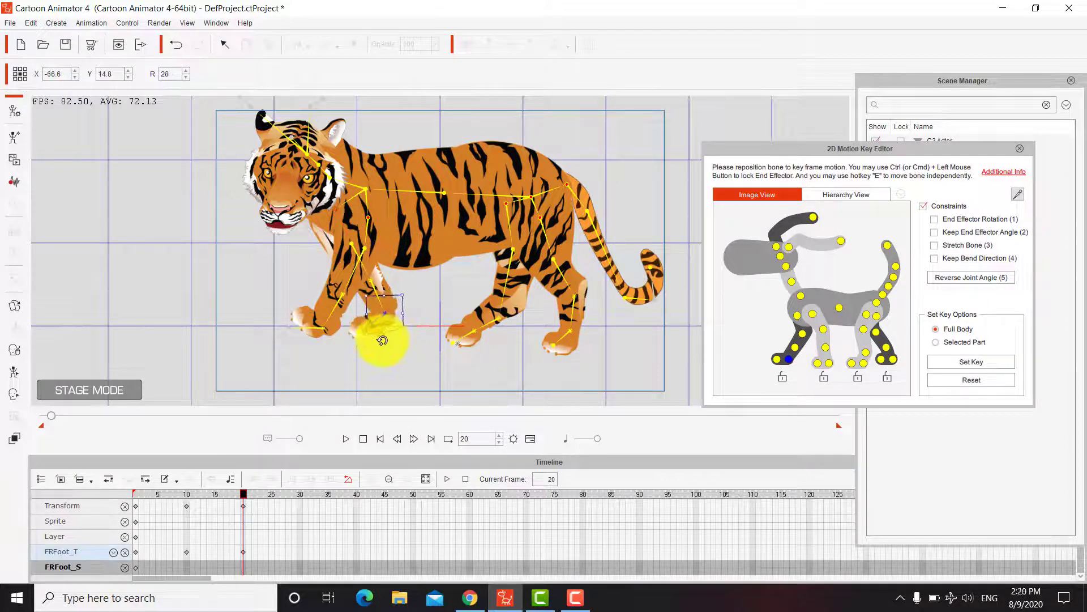
pyautogui.moveTo(309, 331); pyautogui.dragTo(323, 358)
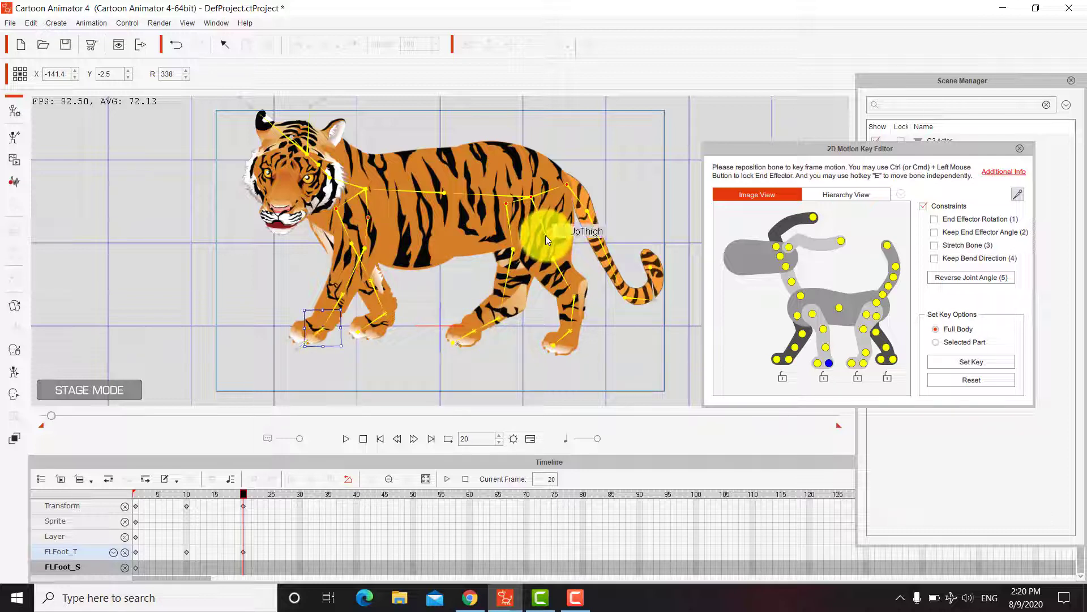
# Step: Pose the hind legs at frame 20 with the back left forward and back right rearward, angle both feet, and swing the tail outward
pyautogui.moveTo(545, 237); pyautogui.dragTo(517, 238)
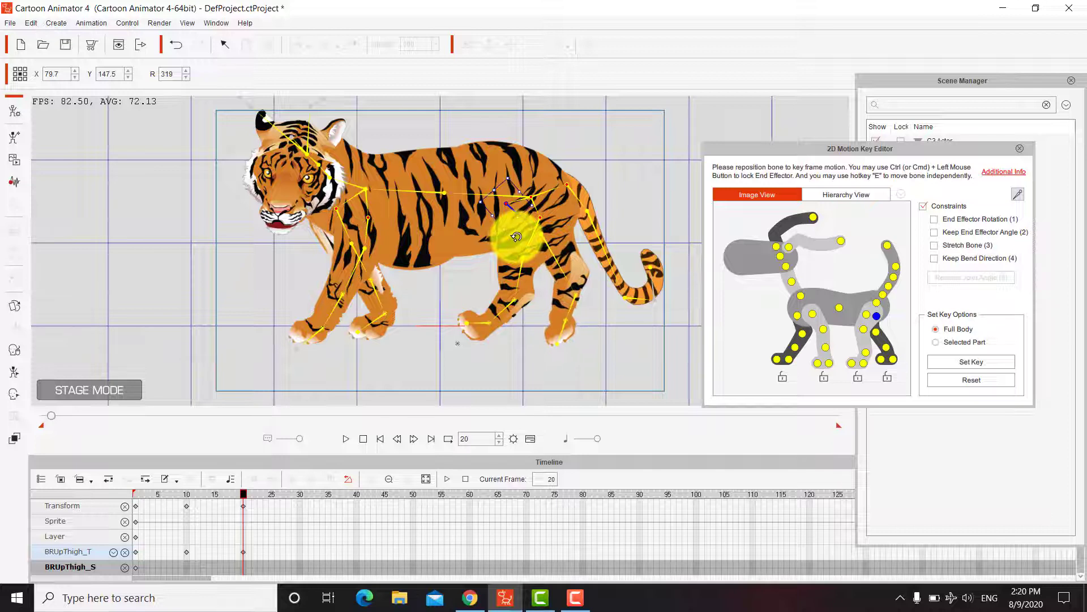
pyautogui.moveTo(562, 331); pyautogui.dragTo(538, 352)
pyautogui.moveTo(475, 322); pyautogui.dragTo(487, 342)
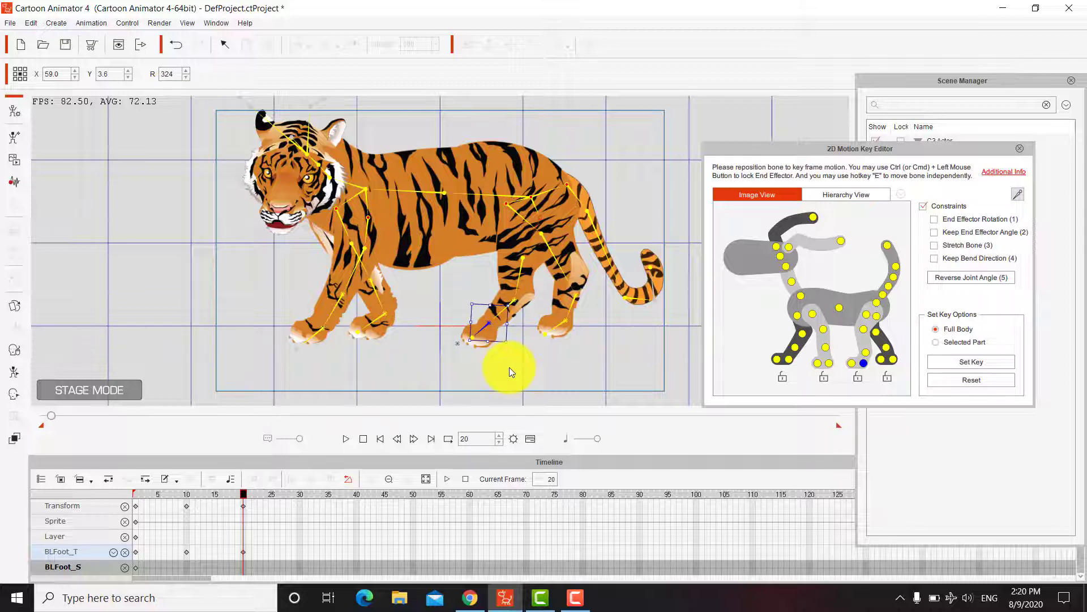
pyautogui.moveTo(583, 205); pyautogui.dragTo(620, 292)
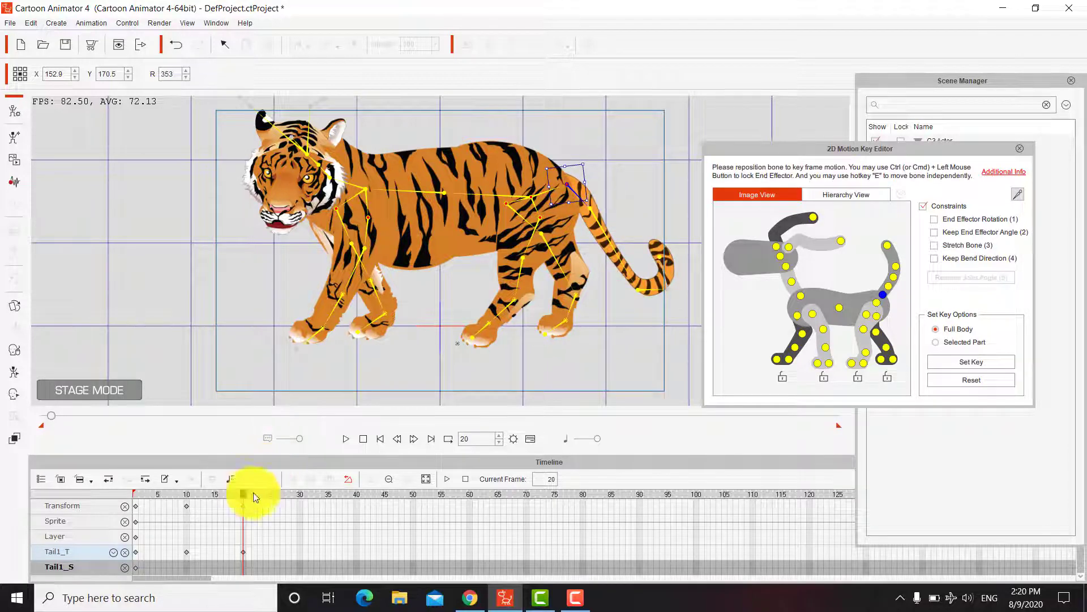
# Step: At frame 30, swing the tail back inward and move the back left leg rearward with its foot angled to the ground
pyautogui.moveTo(250, 493); pyautogui.dragTo(302, 491)
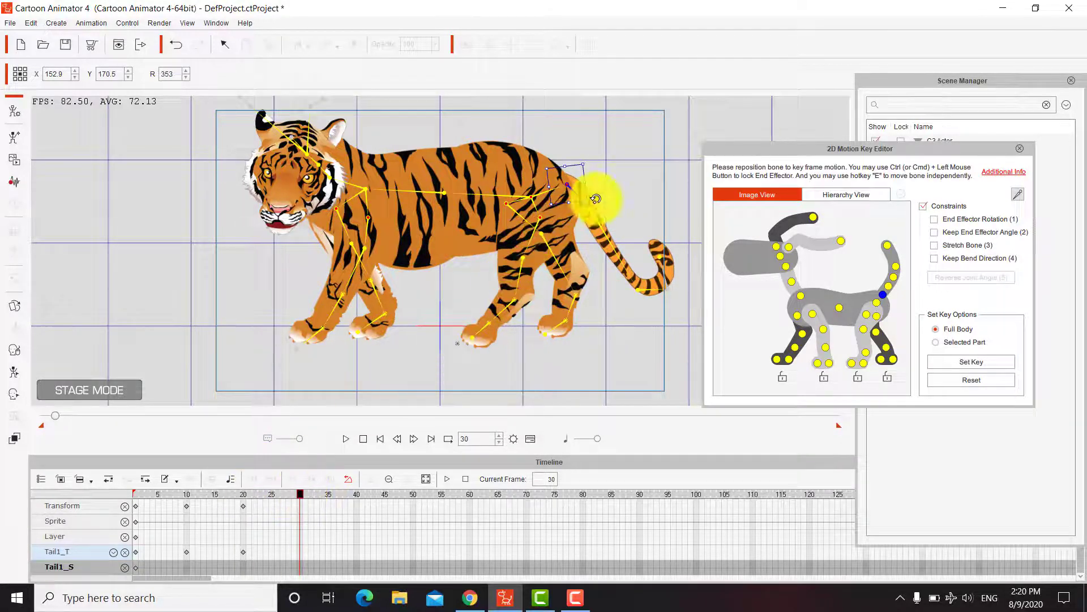
pyautogui.moveTo(594, 197); pyautogui.dragTo(593, 204)
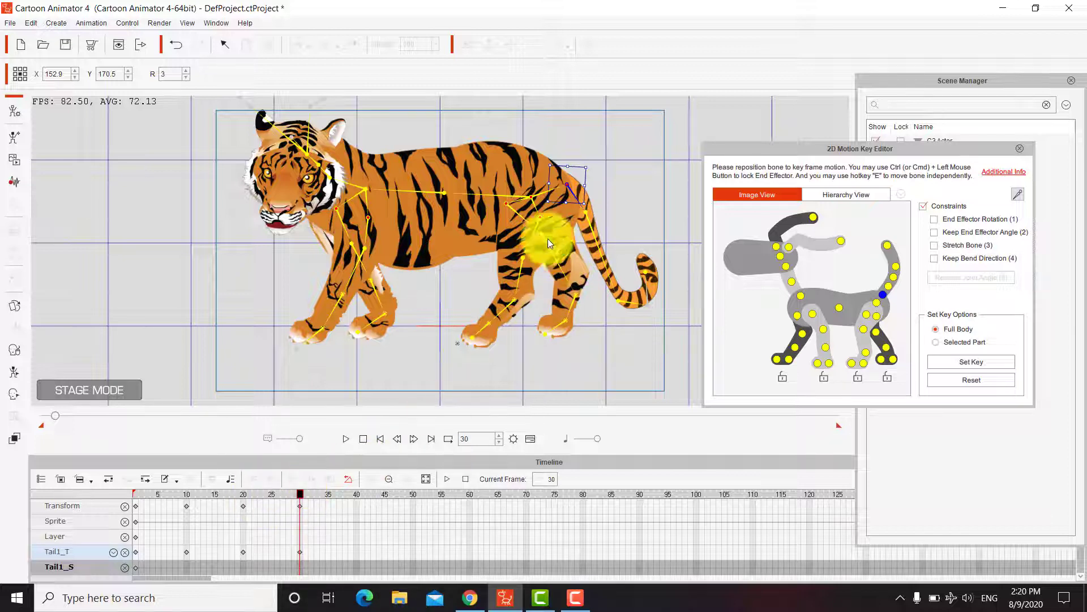
pyautogui.click(539, 220)
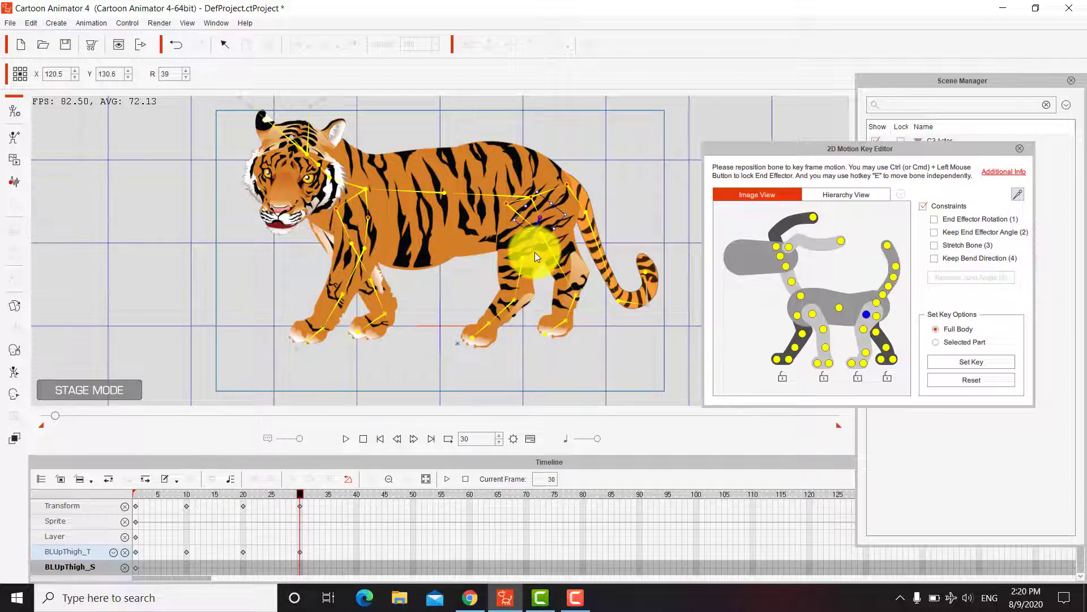
pyautogui.moveTo(536, 257); pyautogui.dragTo(576, 336)
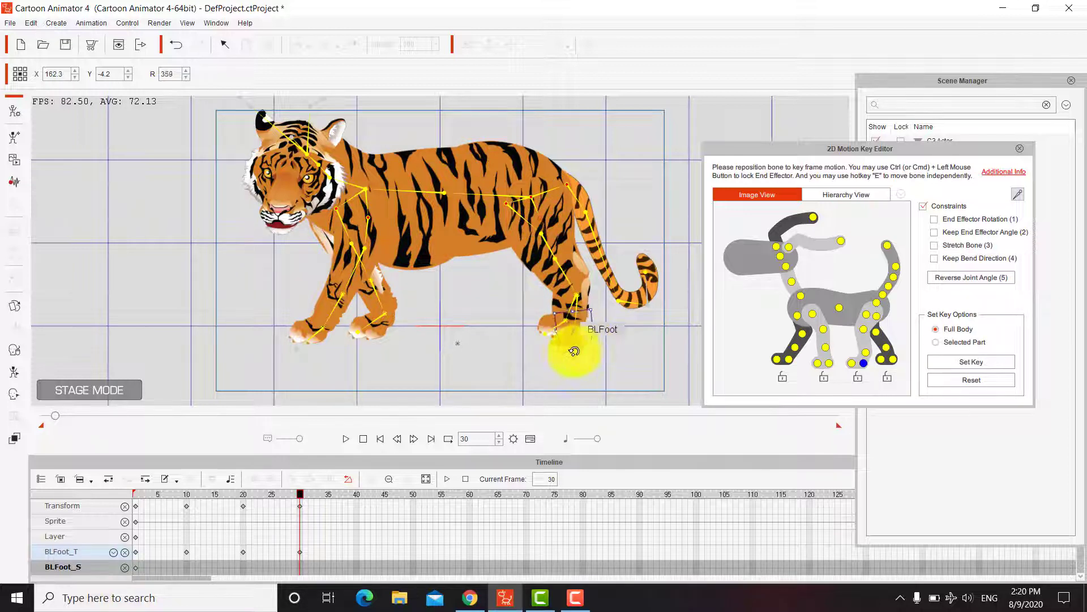
pyautogui.moveTo(573, 353); pyautogui.dragTo(558, 279)
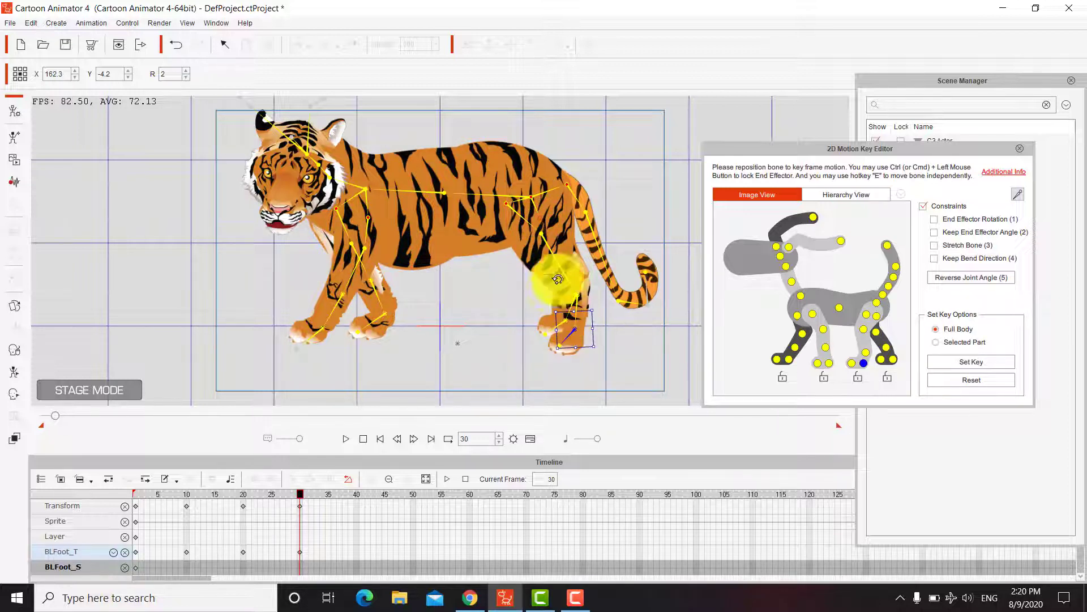
pyautogui.click(541, 218)
pyautogui.moveTo(556, 235); pyautogui.dragTo(567, 241)
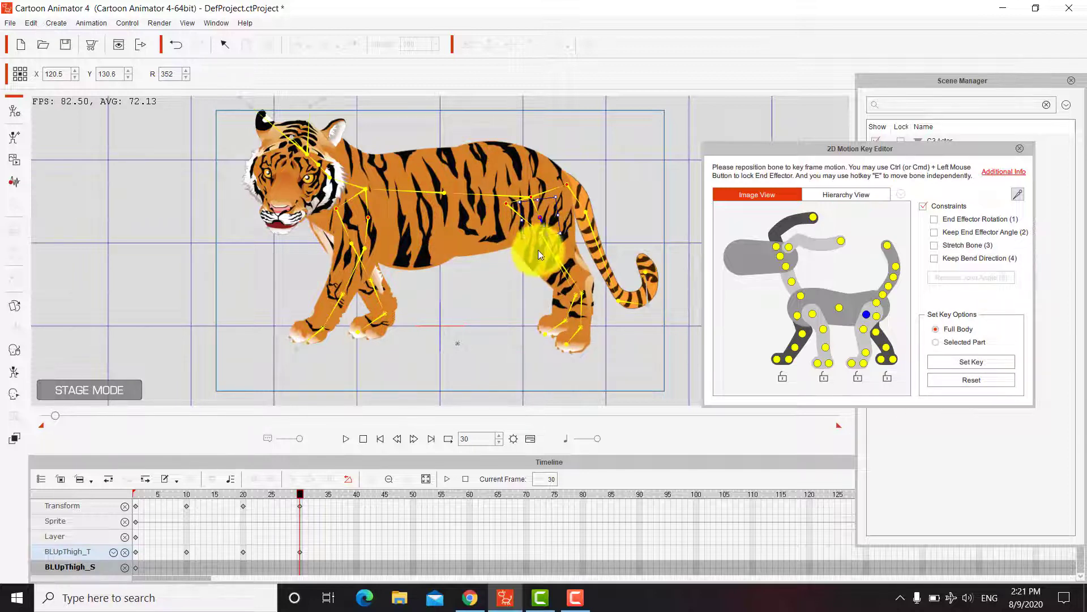
# Step: Swing the back right leg forward at frame 30, adjusting its upper thigh, thigh and foot so the paw reaches the ground
pyautogui.click(545, 243)
pyautogui.moveTo(545, 243); pyautogui.dragTo(487, 277)
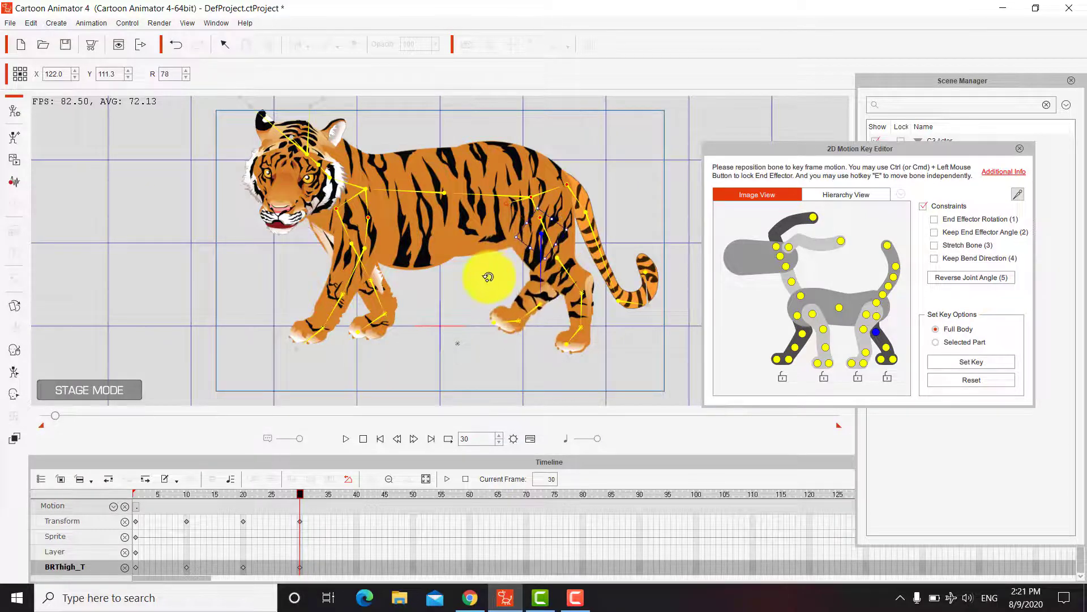
pyautogui.click(511, 321)
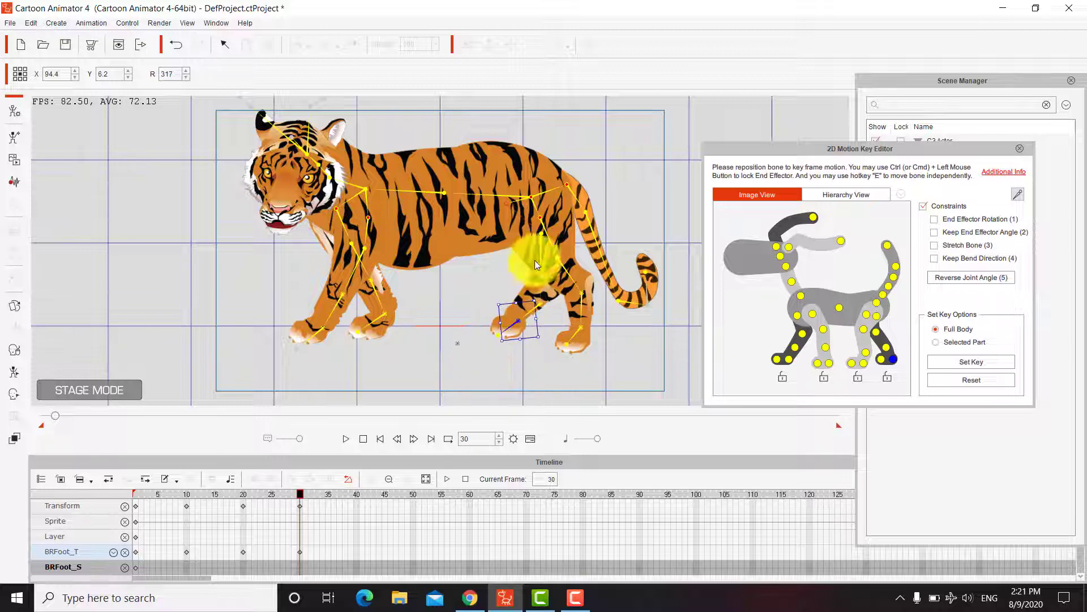
pyautogui.click(518, 229)
pyautogui.moveTo(517, 230); pyautogui.dragTo(497, 295)
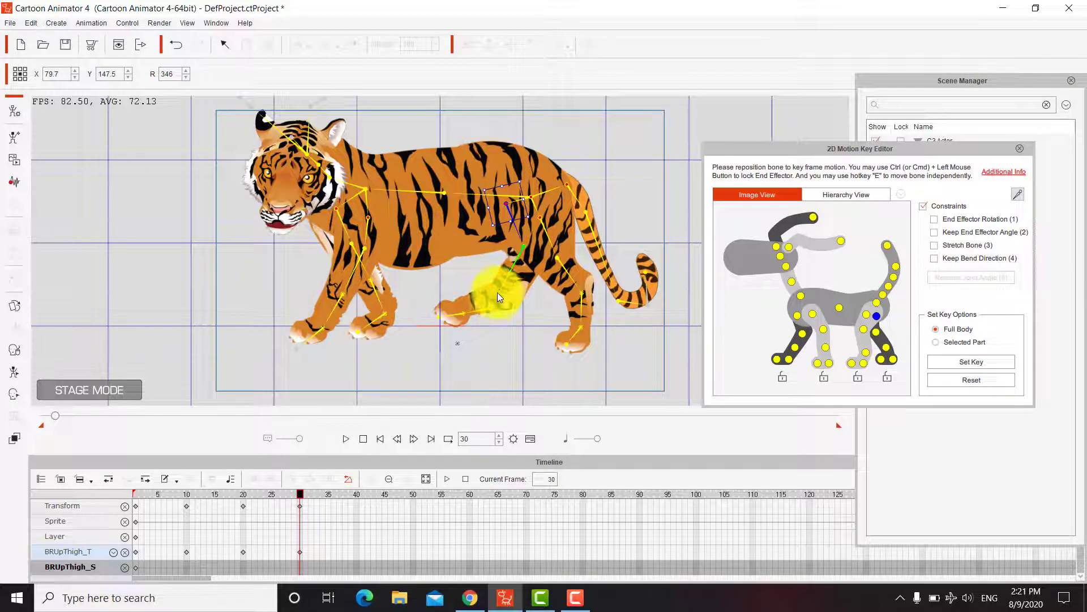
pyautogui.click(501, 288)
pyautogui.moveTo(510, 282); pyautogui.dragTo(525, 285)
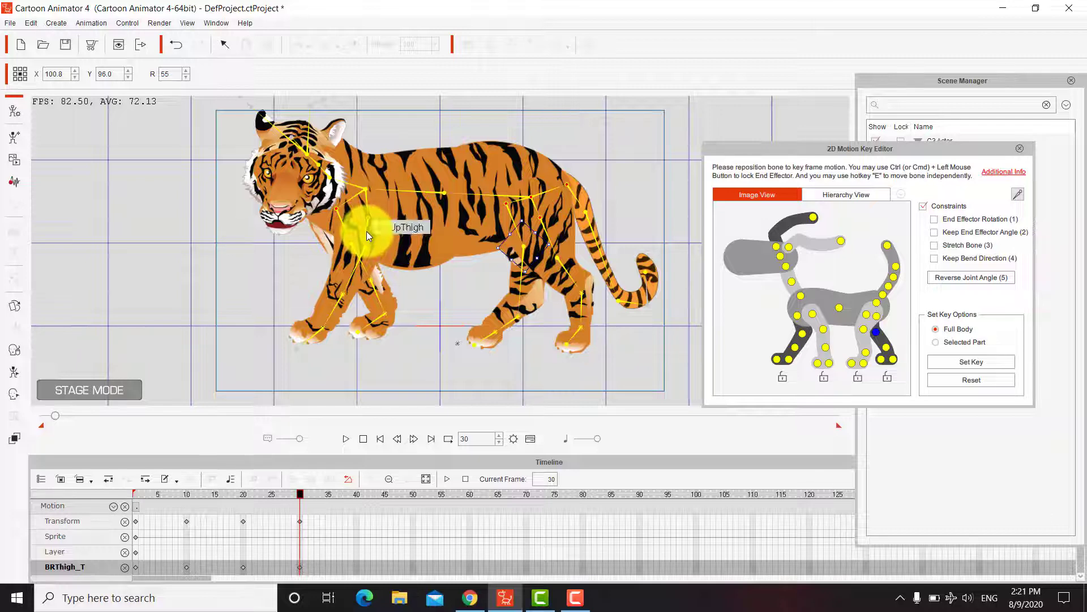
# Step: Swing the front left leg backward at frame 30, rotating its upper thigh and shank and angling the foot to the ground
pyautogui.moveTo(366, 231); pyautogui.dragTo(392, 244)
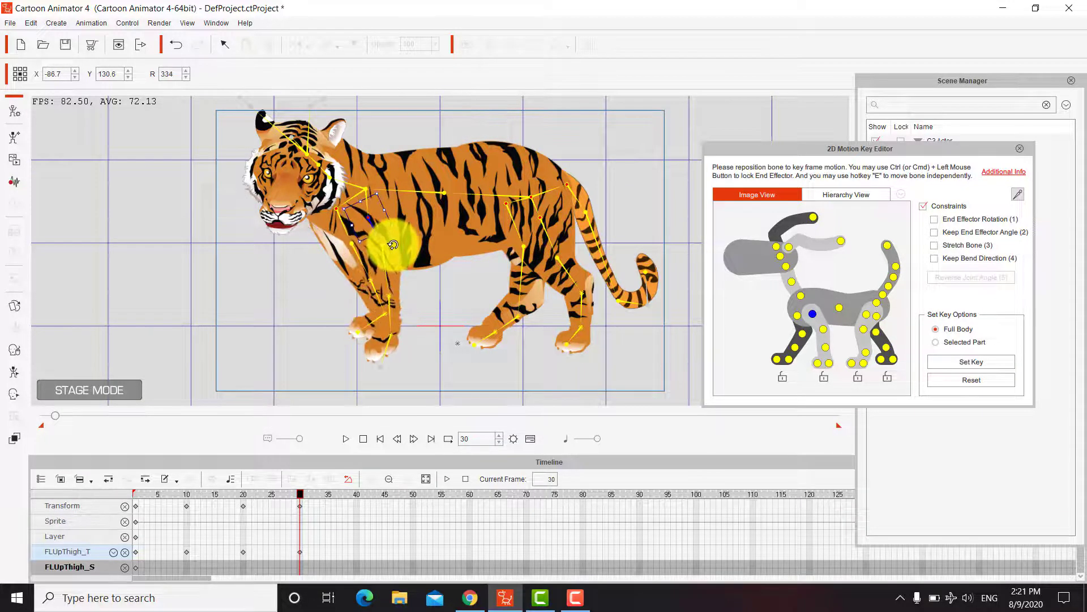
pyautogui.moveTo(390, 312); pyautogui.dragTo(400, 274)
pyautogui.click(385, 270)
pyautogui.click(403, 315)
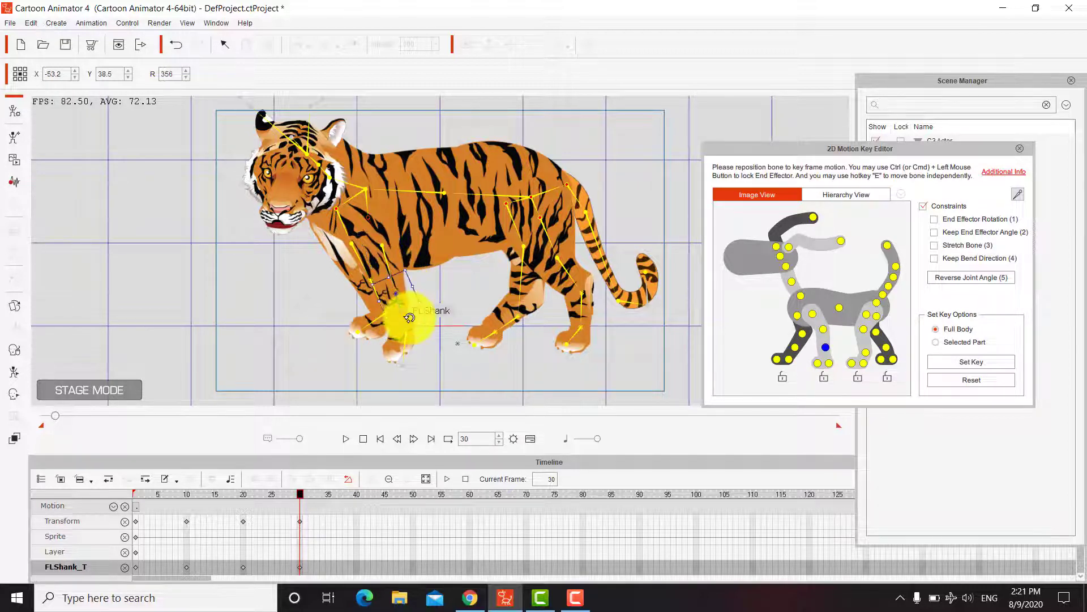
pyautogui.moveTo(410, 317); pyautogui.dragTo(423, 357)
pyautogui.click(412, 329)
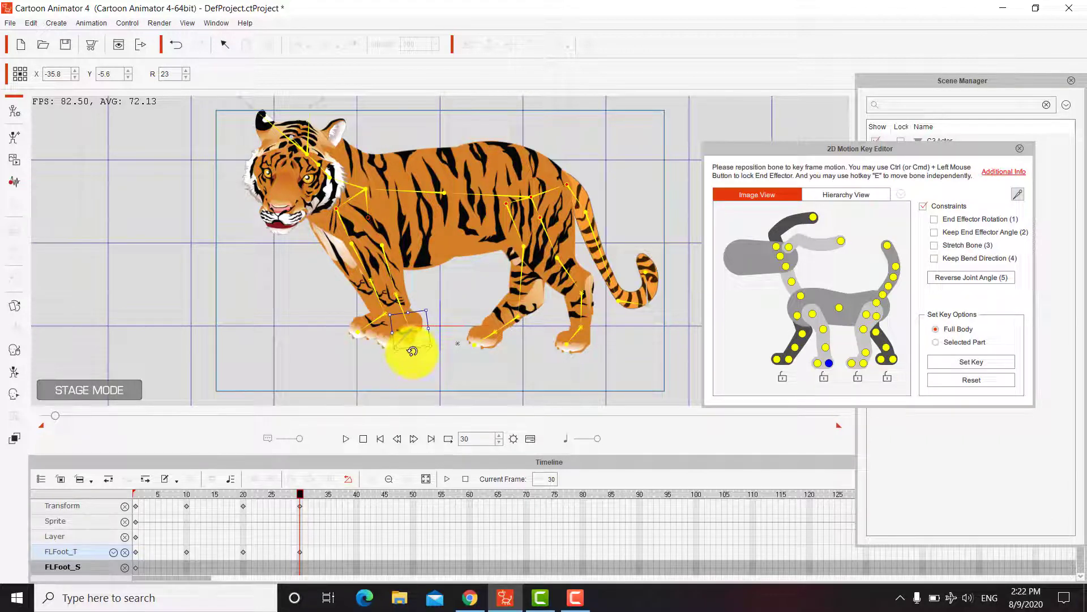
# Step: Swing the front right leg forward at frame 30, rotating its upper thigh and thigh and angling the foot to the ground
pyautogui.click(357, 252)
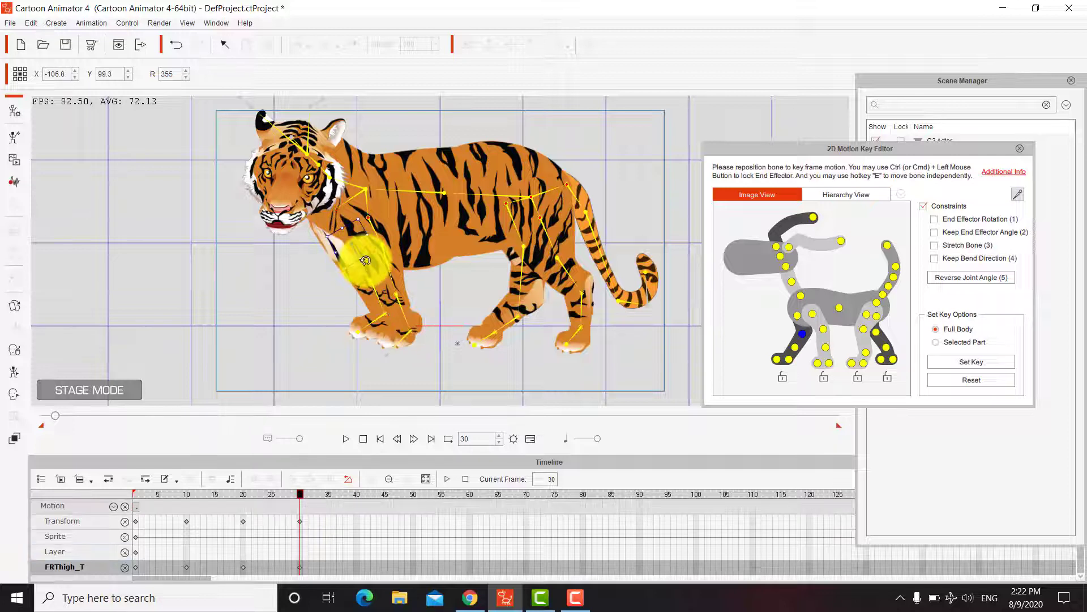
pyautogui.moveTo(357, 252); pyautogui.dragTo(295, 274)
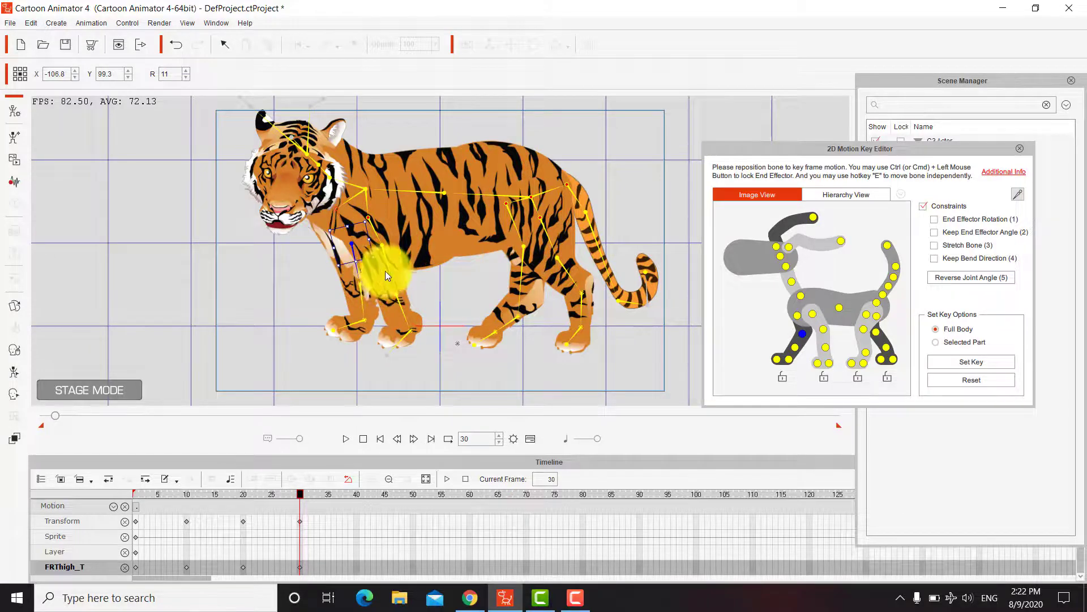
pyautogui.click(341, 219)
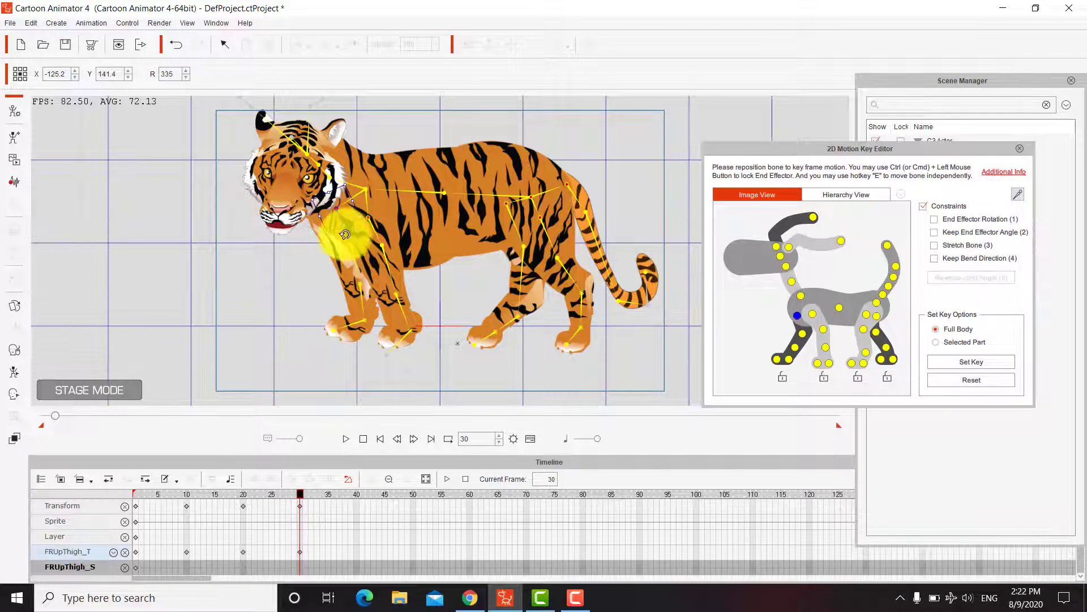
pyautogui.click(349, 273)
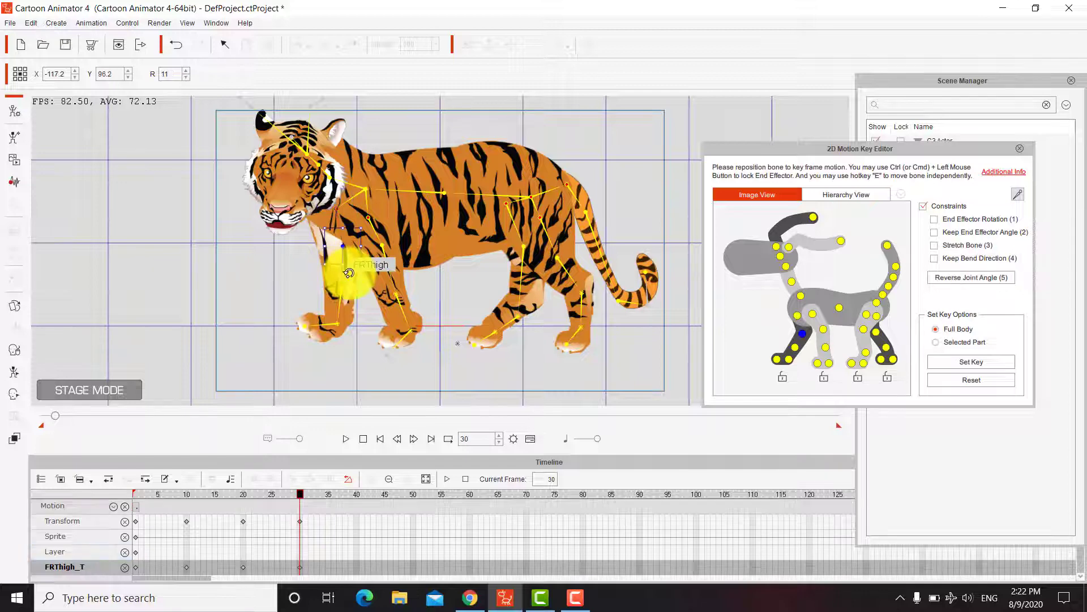
pyautogui.moveTo(349, 273); pyautogui.dragTo(305, 358)
pyautogui.click(312, 323)
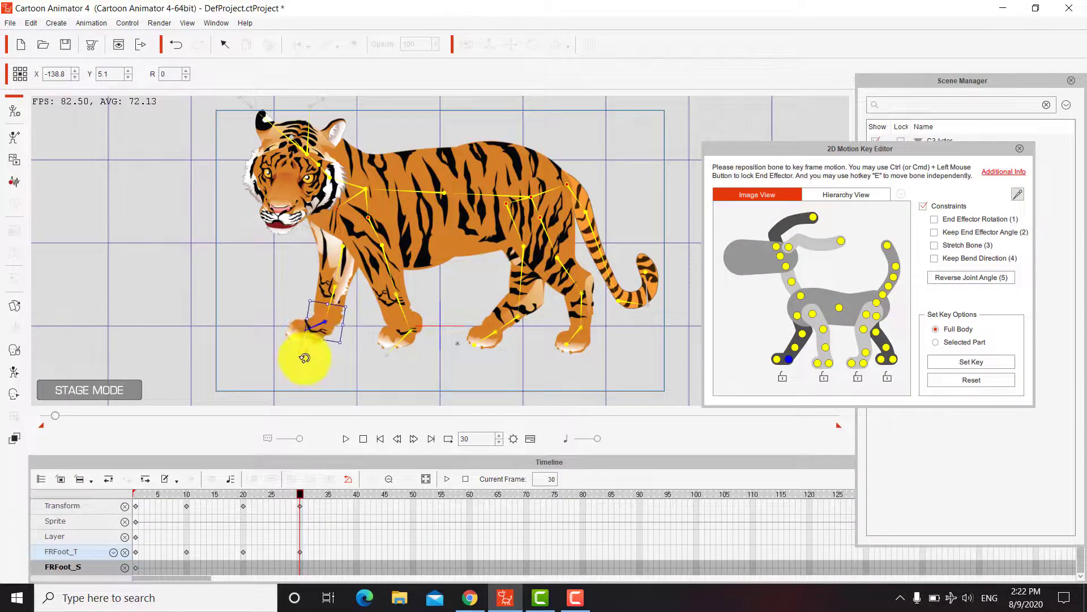
# Step: Tilt the neck and spine slightly at frame 30, and scrub between frames 20 and 30 to check the motion
pyautogui.click(355, 185)
pyautogui.moveTo(347, 169); pyautogui.dragTo(345, 159)
pyautogui.click(329, 175)
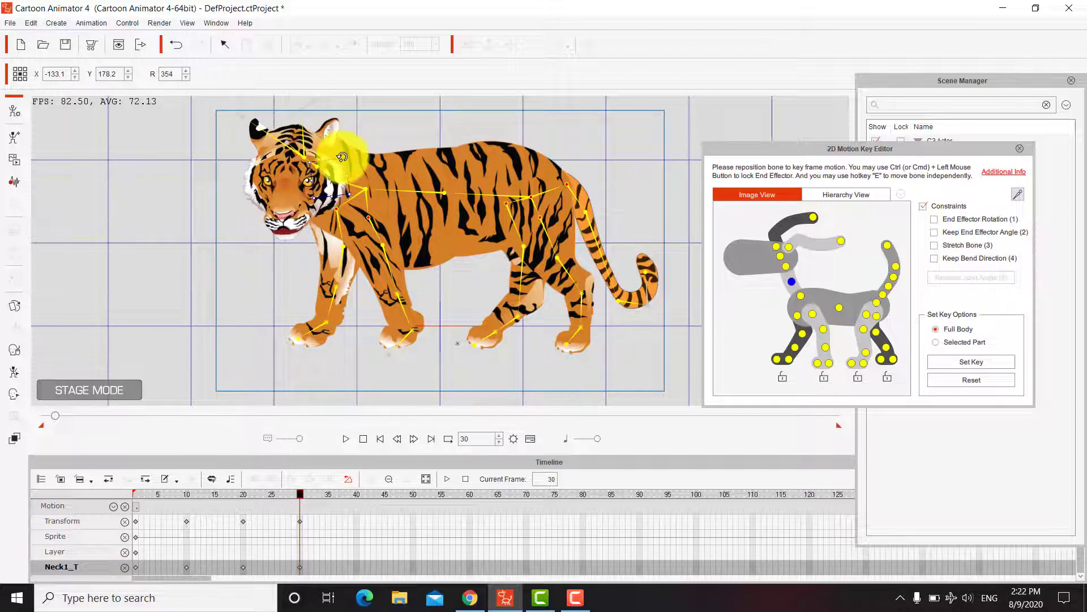
pyautogui.click(437, 189)
pyautogui.moveTo(470, 184); pyautogui.dragTo(464, 188)
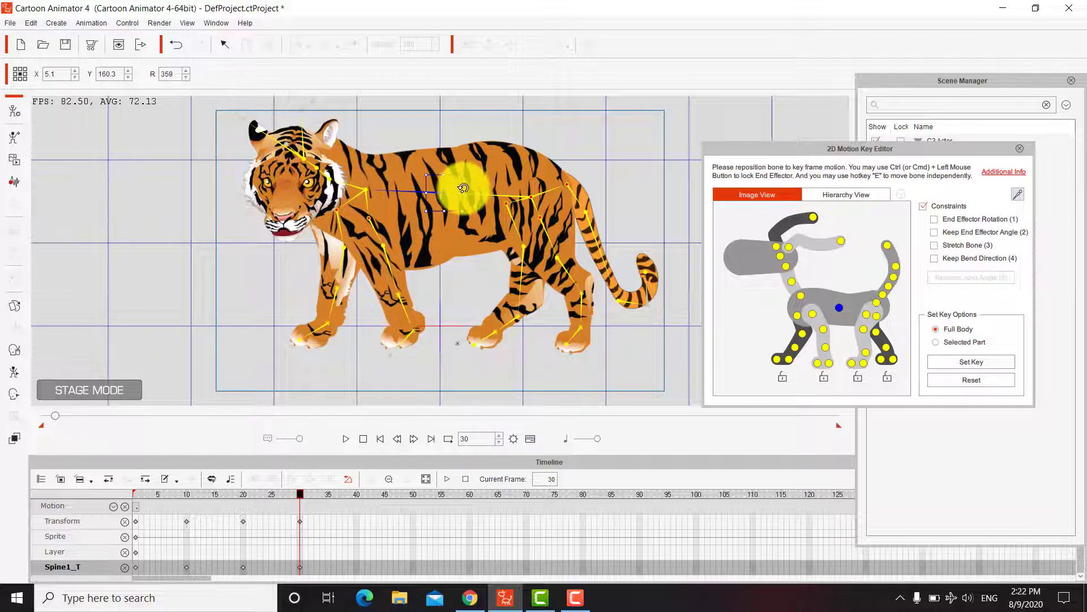
pyautogui.moveTo(298, 494)
pyautogui.mouseDown()
pyautogui.moveTo(119, 491)
pyautogui.moveTo(306, 510)
pyautogui.mouseUp()
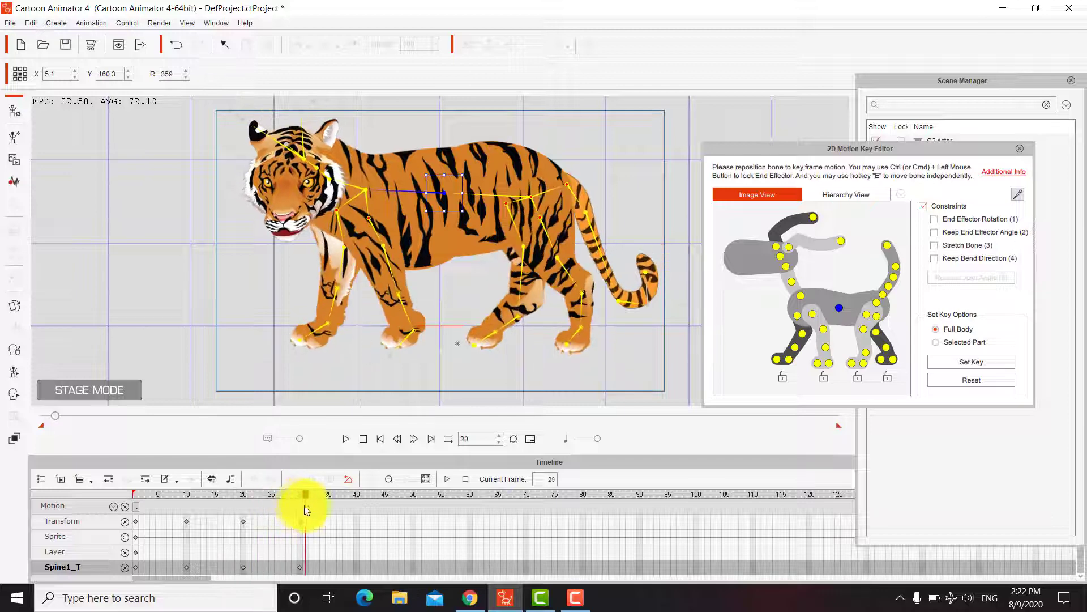
pyautogui.moveTo(237, 508); pyautogui.dragTo(297, 525)
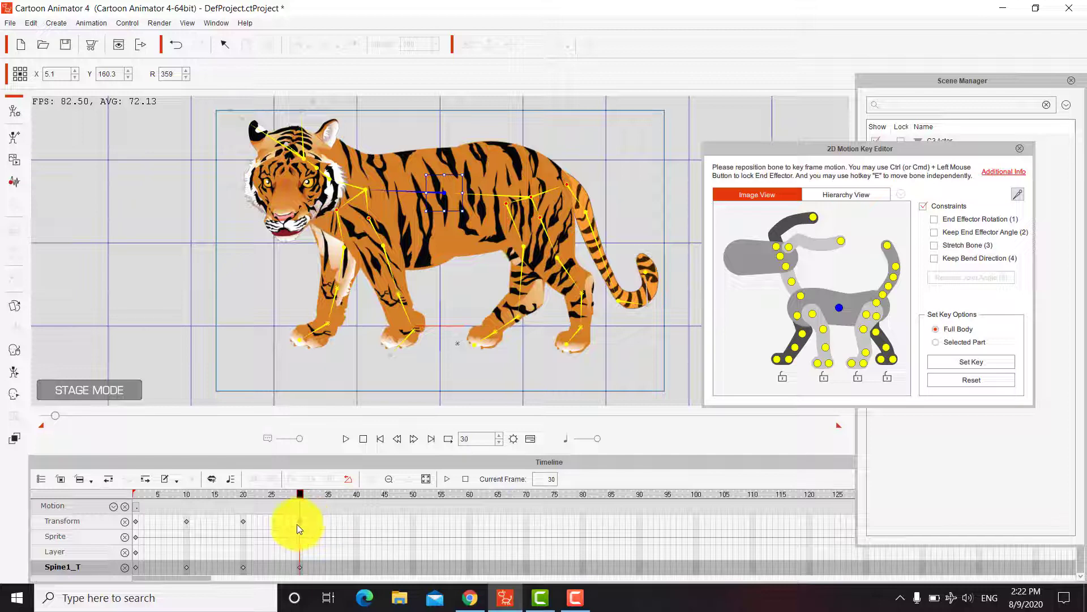
# Step: Set the project's animation length to 30 frames and play the walk cycle to check it
pyautogui.click(513, 436)
pyautogui.doubleClick(417, 229)
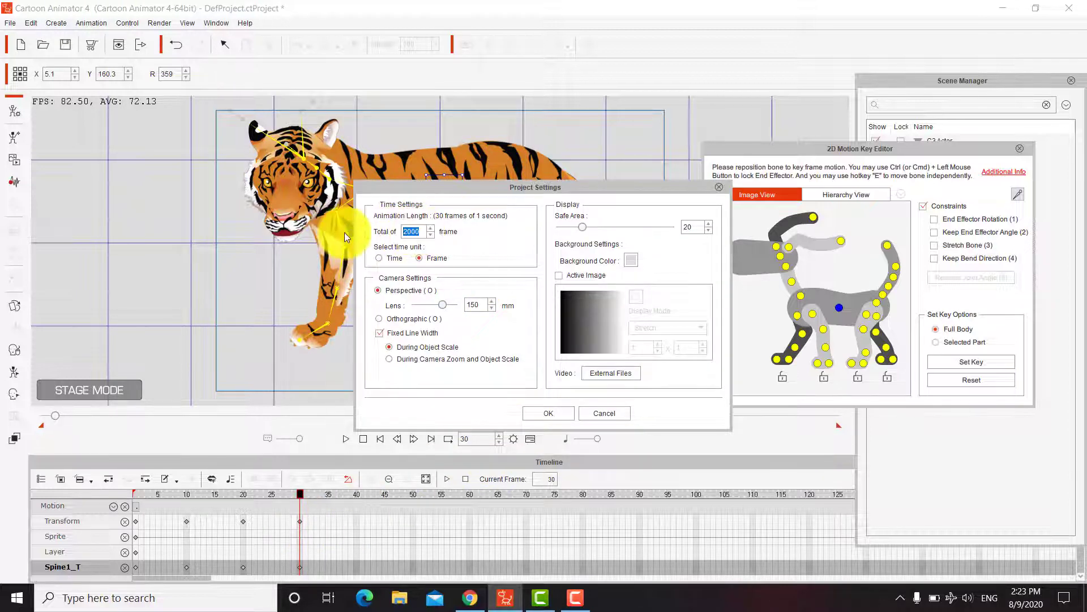
pyautogui.write('30')
pyautogui.press('Return')
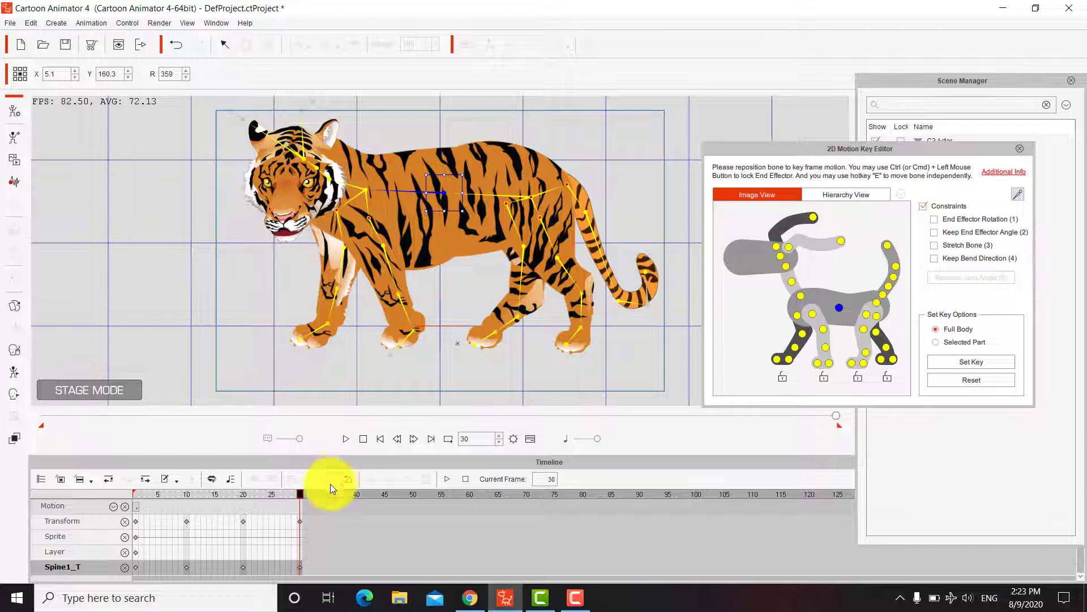
pyautogui.click(348, 440)
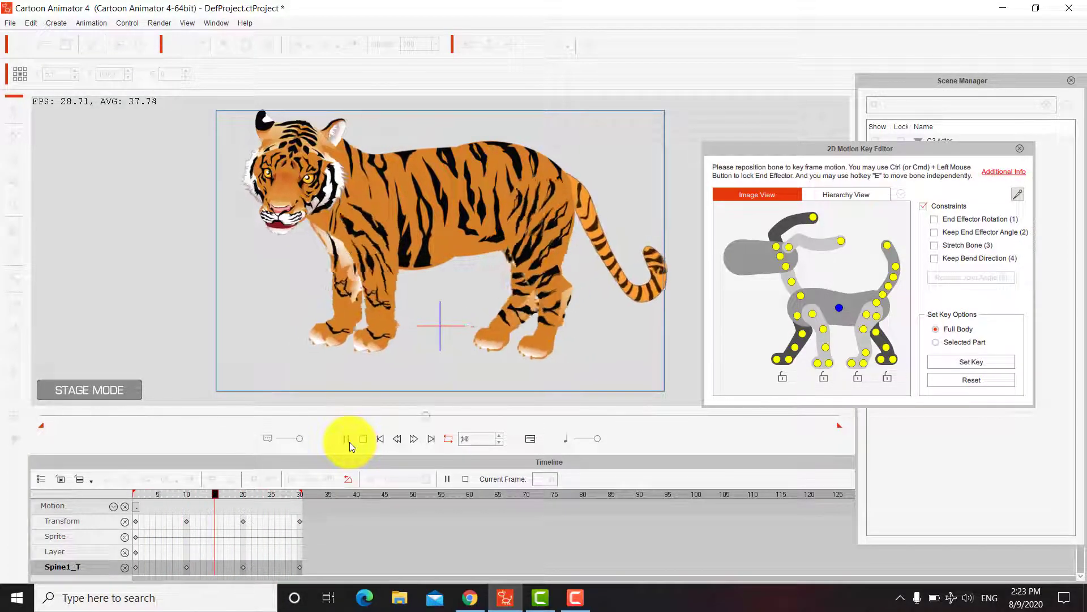
pyautogui.click(348, 441)
# Step: Set the project's animation length to 60 frames
pyautogui.click(514, 439)
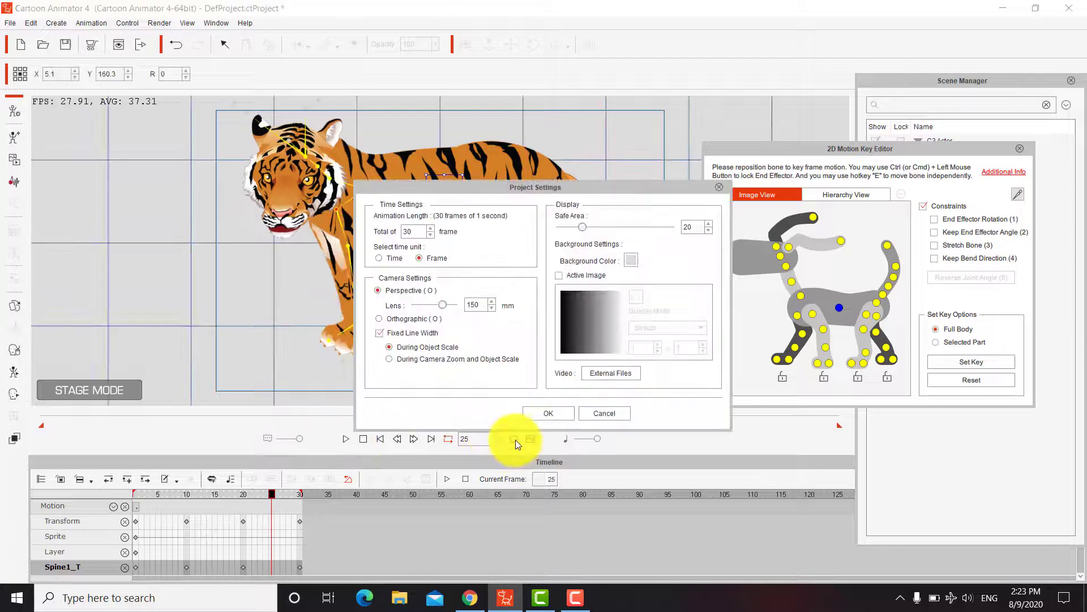
pyautogui.moveTo(415, 233); pyautogui.dragTo(381, 232)
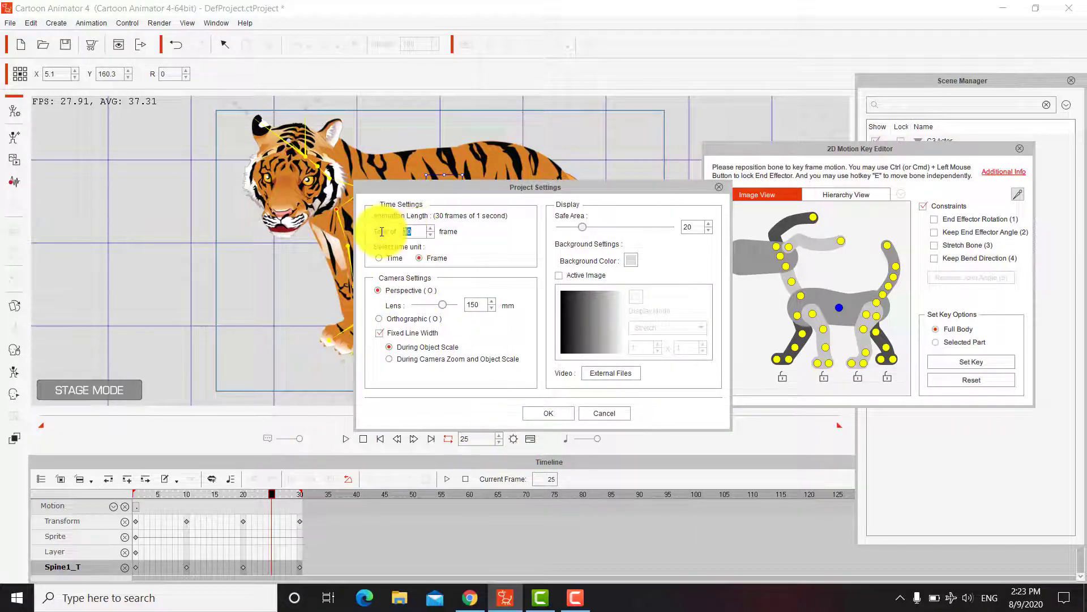
pyautogui.write('60')
pyautogui.press('Return')
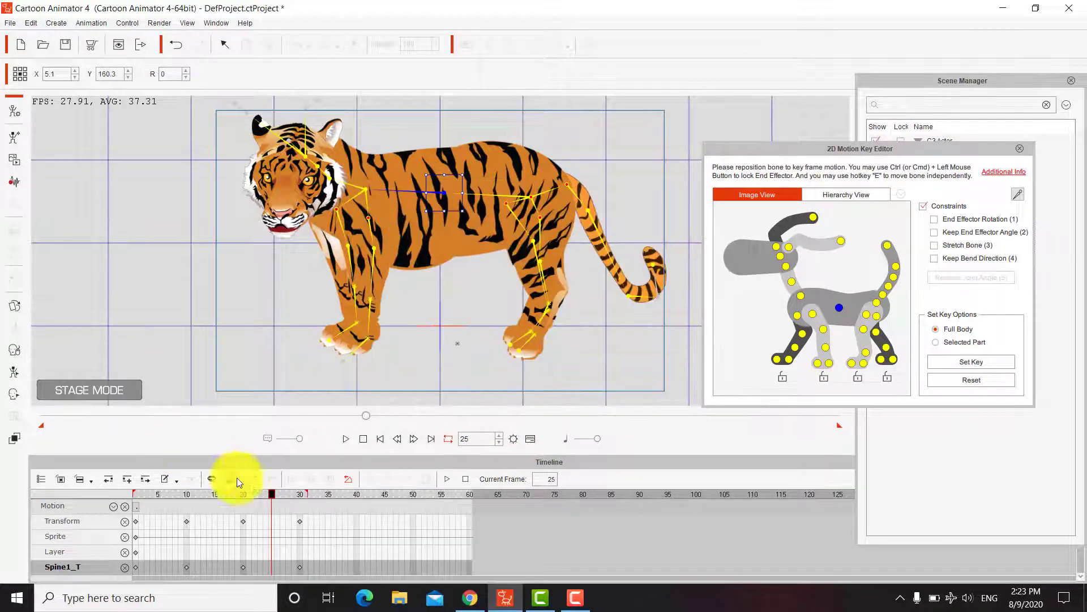
# Step: Spread the tiger's walk transform keyframes out along the timeline to frames 20, 40 and 60
pyautogui.moveTo(324, 516); pyautogui.dragTo(165, 604)
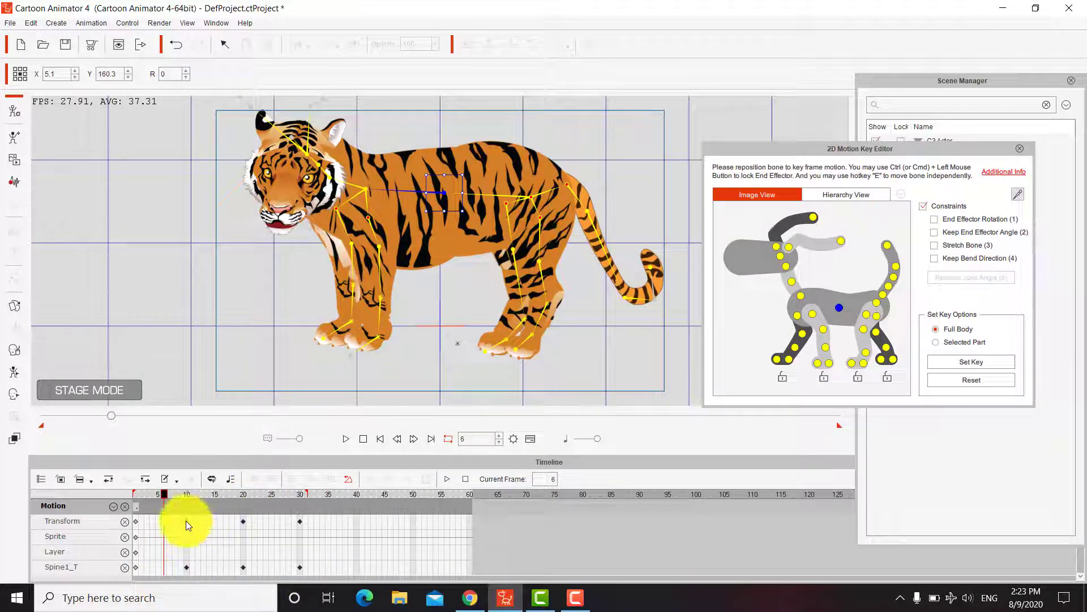
pyautogui.moveTo(186, 521); pyautogui.dragTo(408, 591)
pyautogui.moveTo(358, 521); pyautogui.dragTo(415, 572)
pyautogui.moveTo(435, 510); pyautogui.dragTo(467, 522)
# Step: Play the 60-frame walk cycle to check its pace, stop it, and close the 2D Motion Key Editor
pyautogui.press('space')
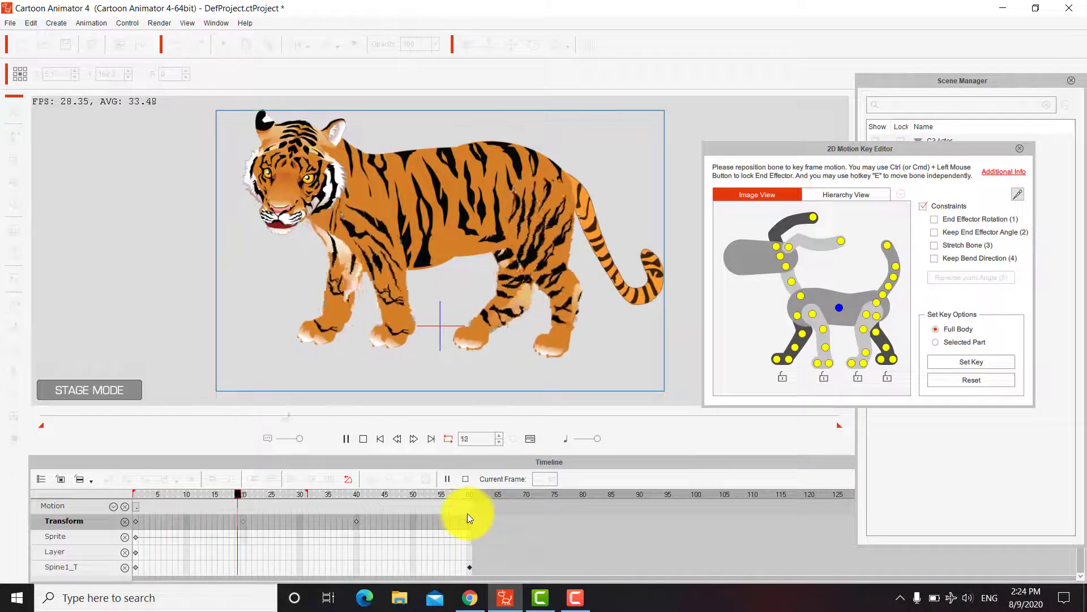
pyautogui.press('space')
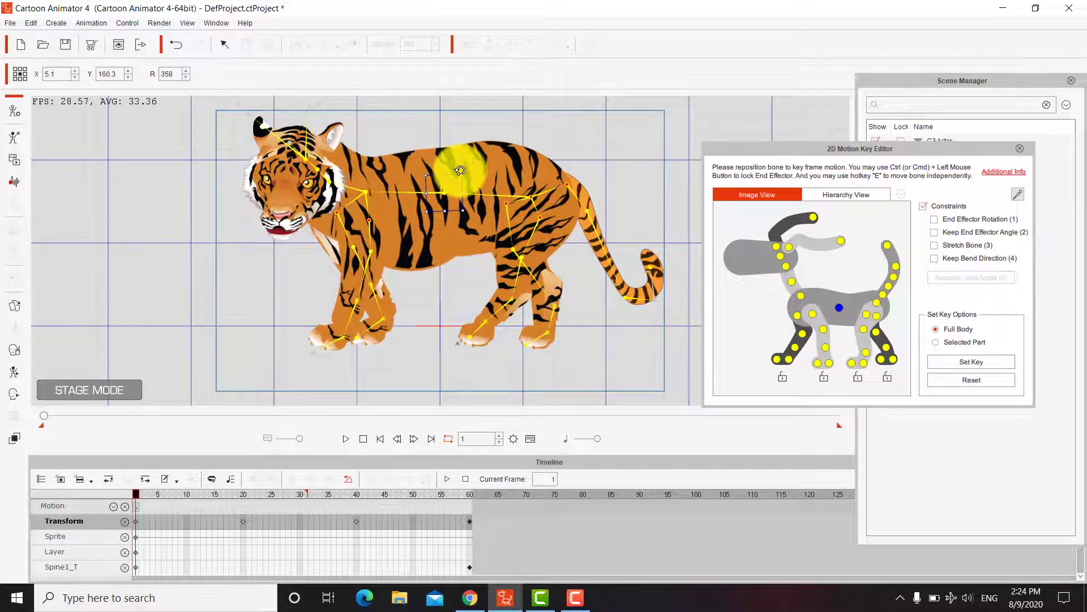
pyautogui.press('space')
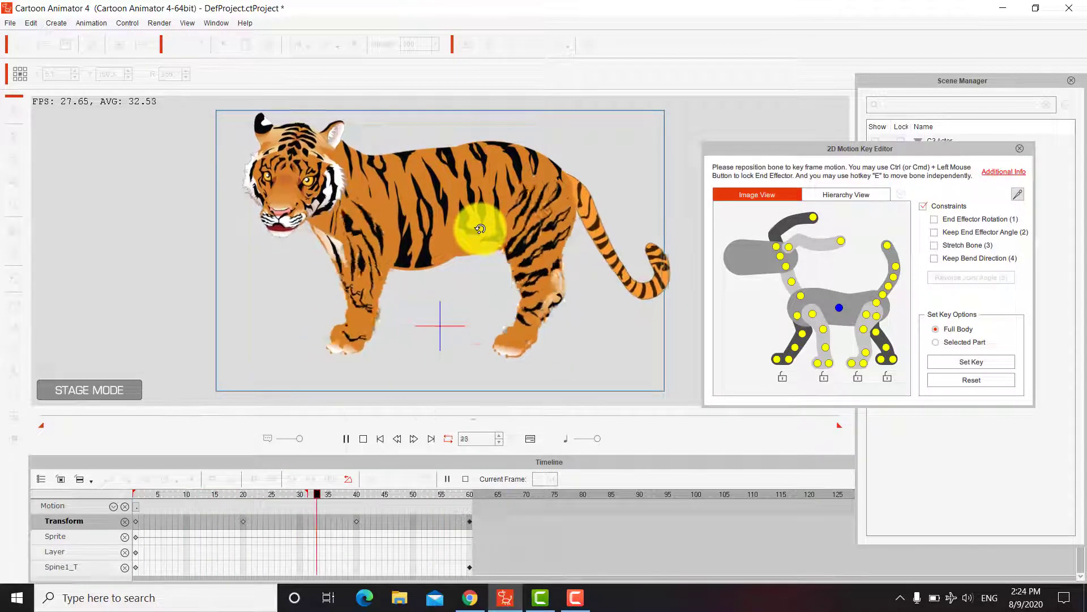
pyautogui.click(363, 438)
pyautogui.click(1019, 149)
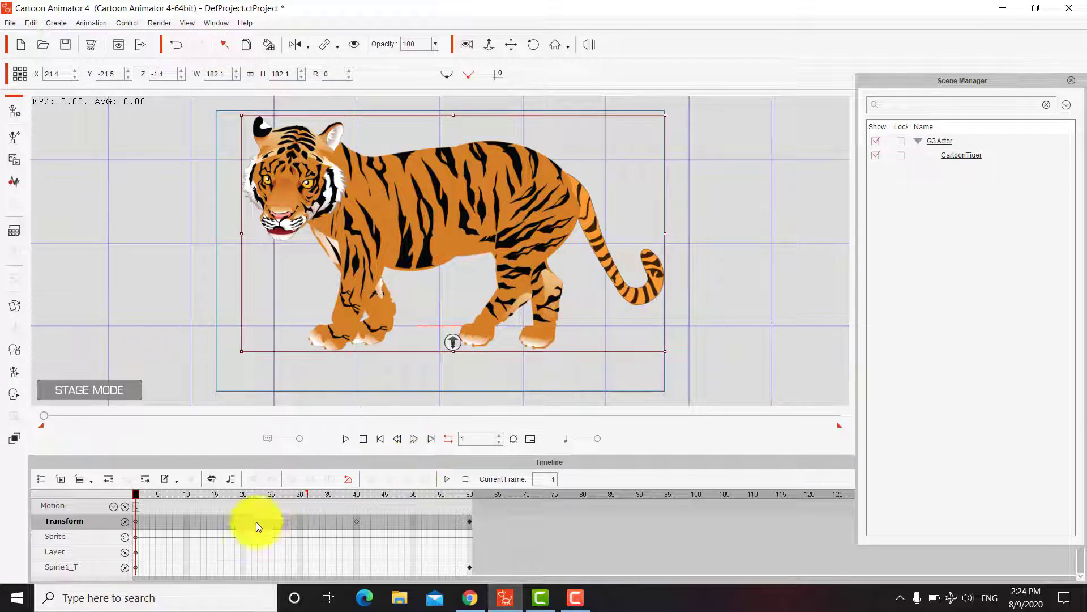
# Step: Mark frames 1 to 60 of the tiger's walk as a collected clip and add it to the action menu
pyautogui.scroll(1, 171, 546)
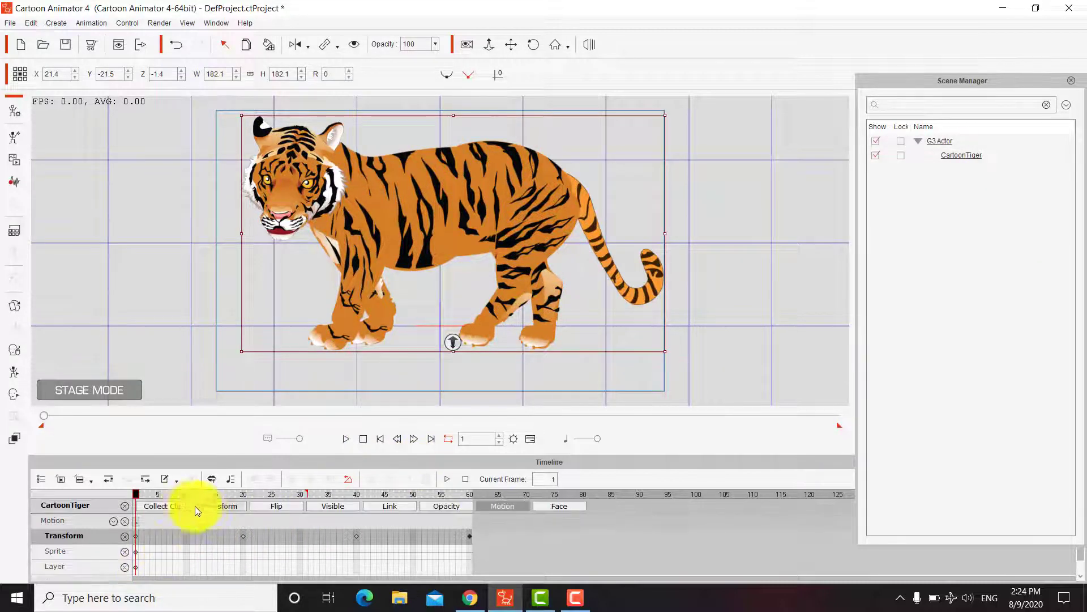
pyautogui.moveTo(136, 519); pyautogui.dragTo(472, 521)
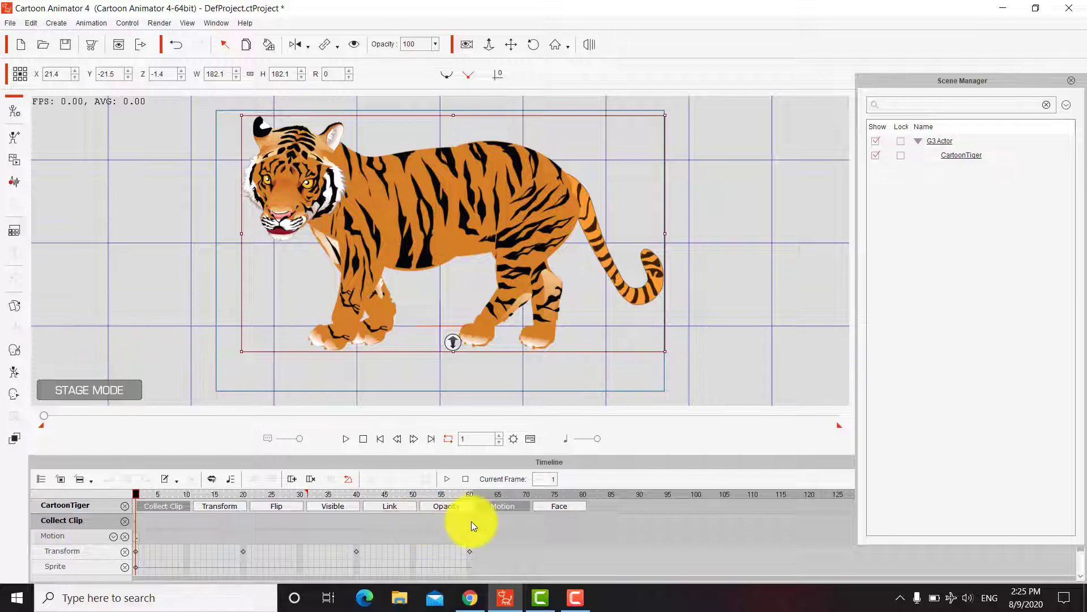
pyautogui.rightClick(447, 520)
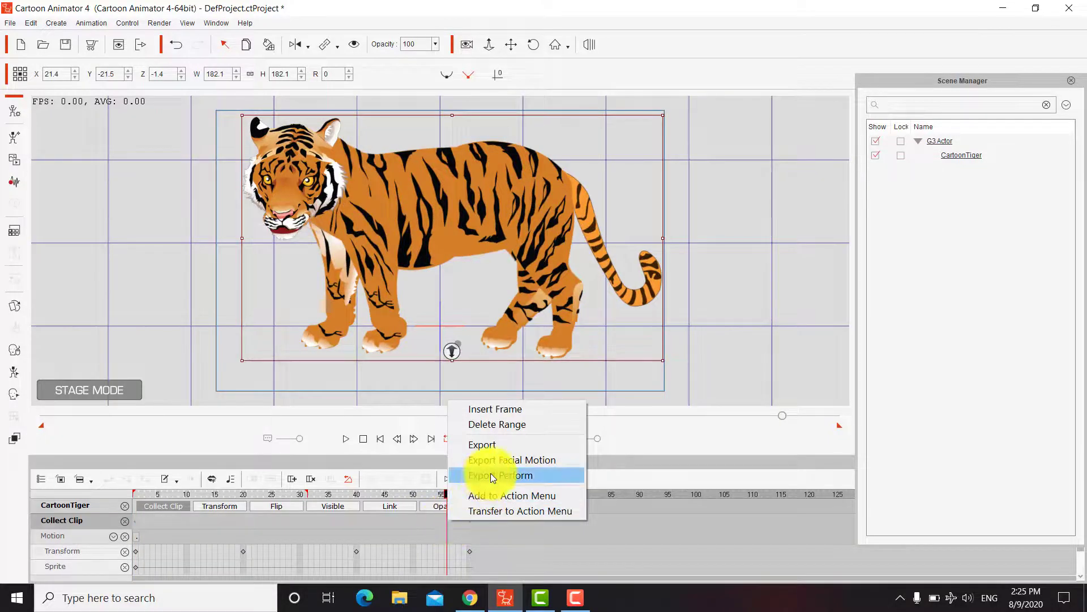
pyautogui.click(532, 495)
pyautogui.click(529, 324)
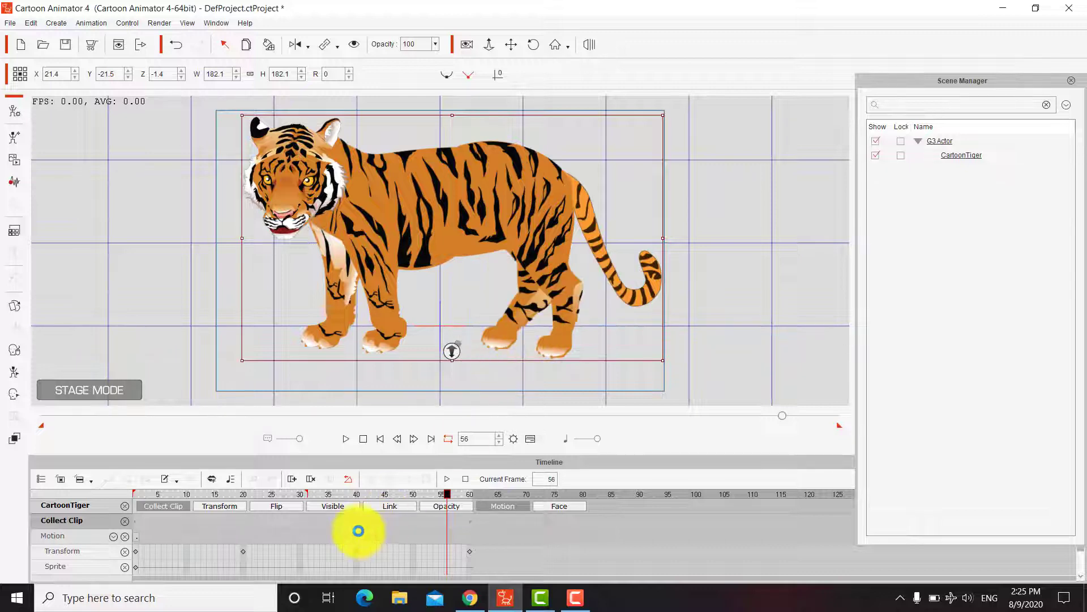
# Step: Reselect the clip range from frame 1 to 60 and export it as a motion file named tiger in the Walk folder
pyautogui.click(301, 523)
pyautogui.moveTo(136, 522); pyautogui.dragTo(469, 522)
pyautogui.rightClick(454, 521)
pyautogui.click(496, 448)
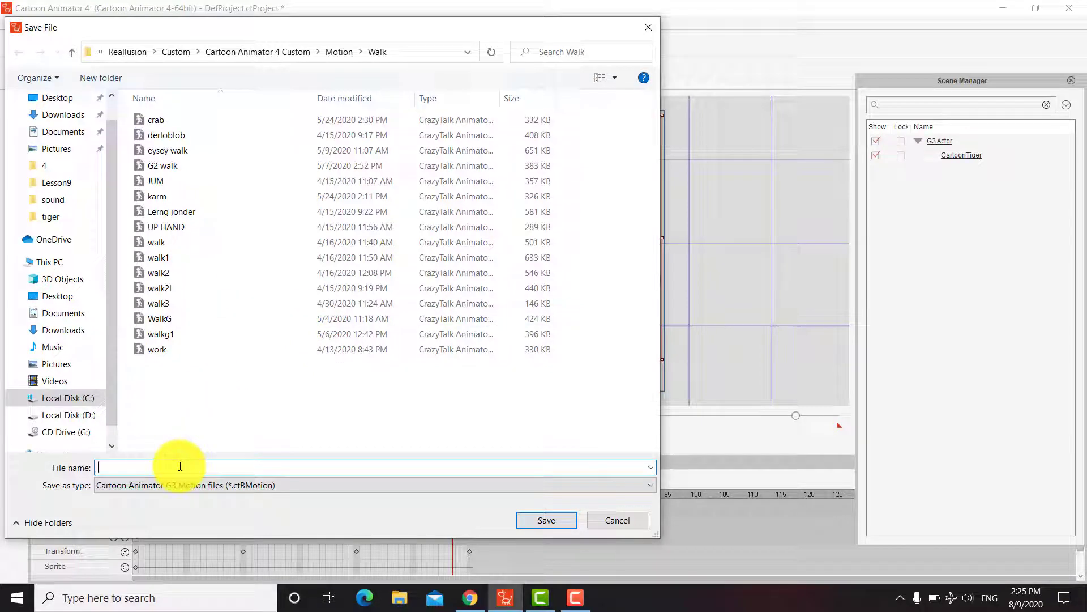
pyautogui.write('tiger')
pyautogui.click(543, 525)
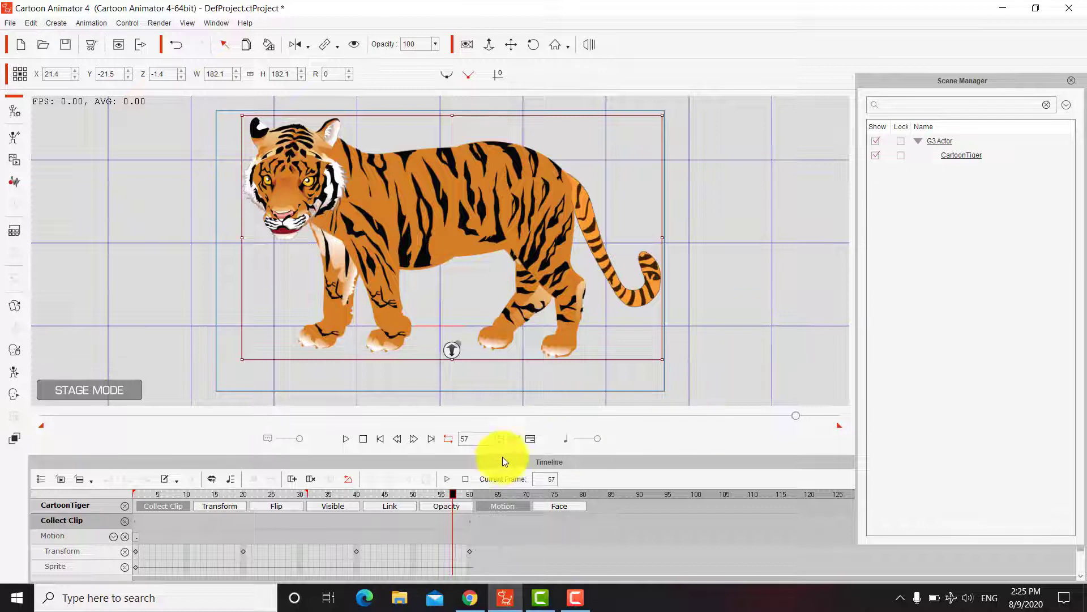
# Step: Close the Scene Manager and find the exported tiger motion among the custom Walk motions
pyautogui.click(717, 308)
pyautogui.click(1070, 80)
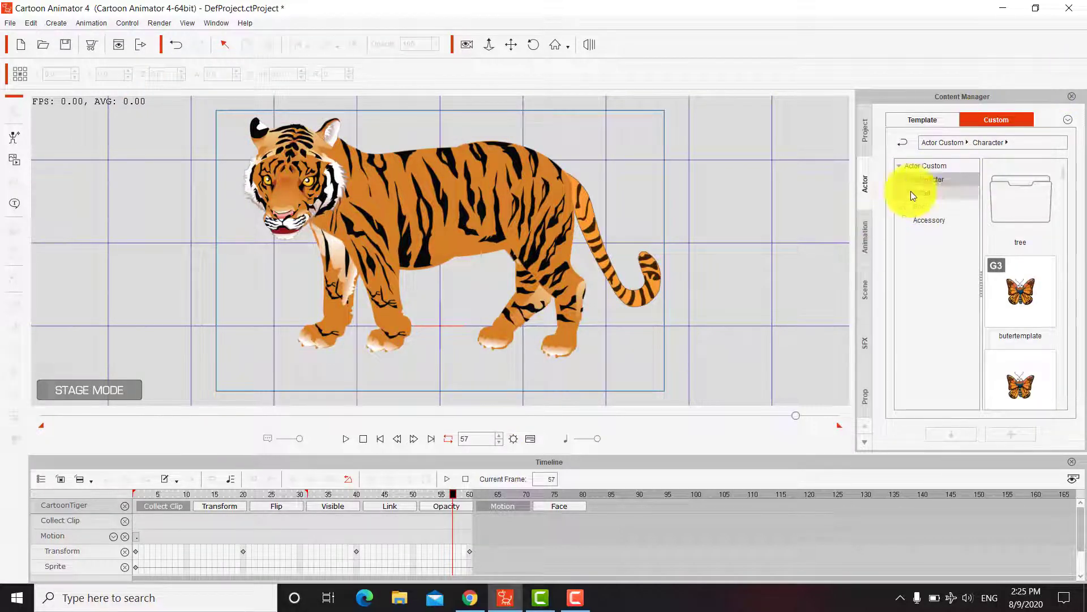
pyautogui.click(865, 232)
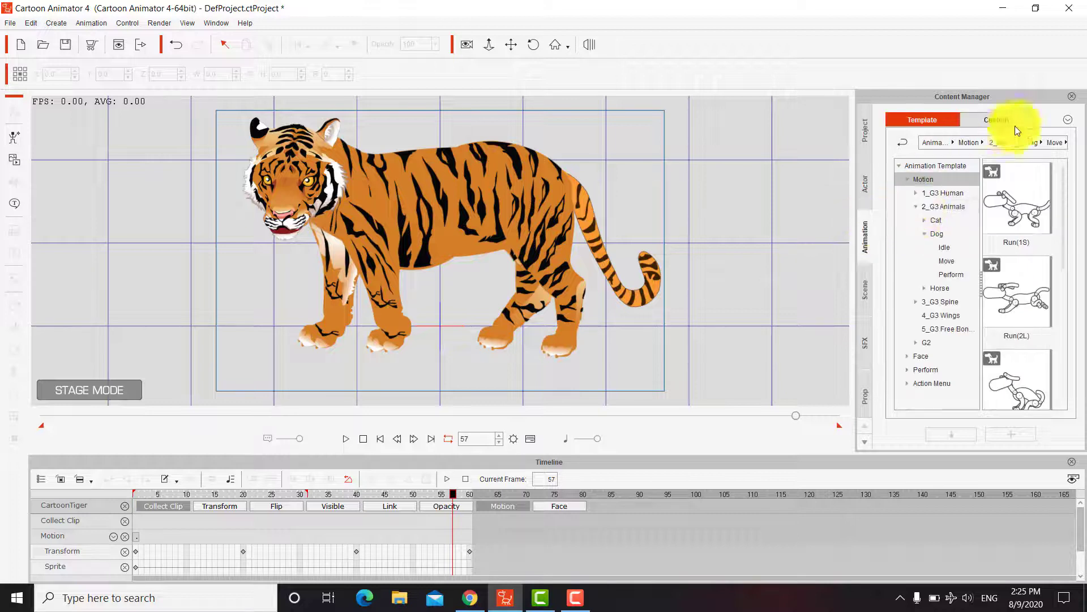
pyautogui.click(1014, 119)
pyautogui.click(915, 180)
pyautogui.click(929, 193)
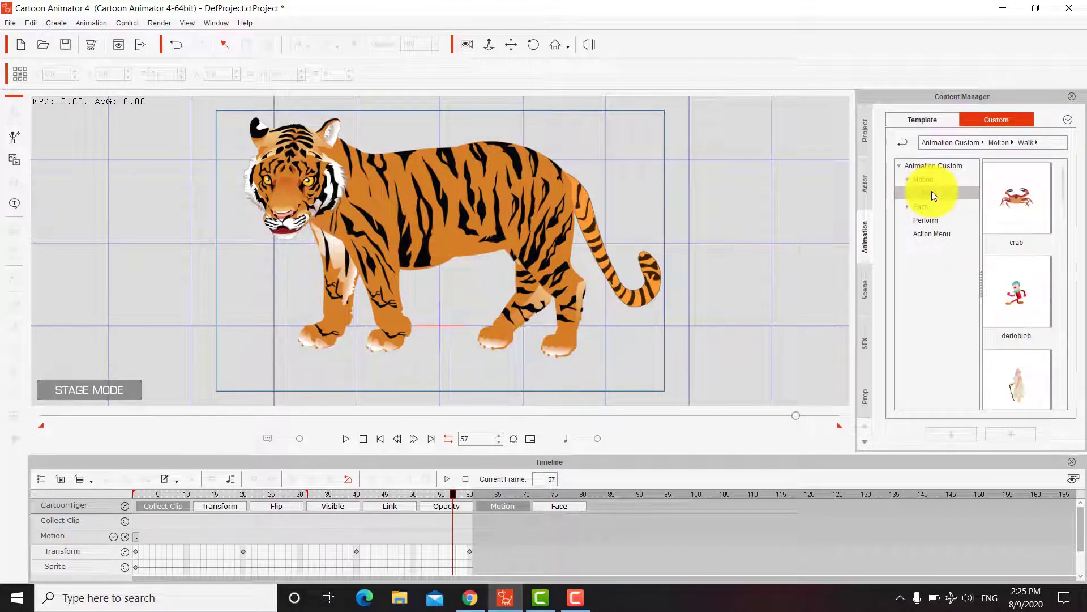
pyautogui.scroll(-1, 1007, 301)
pyautogui.scroll(-3, 1007, 301)
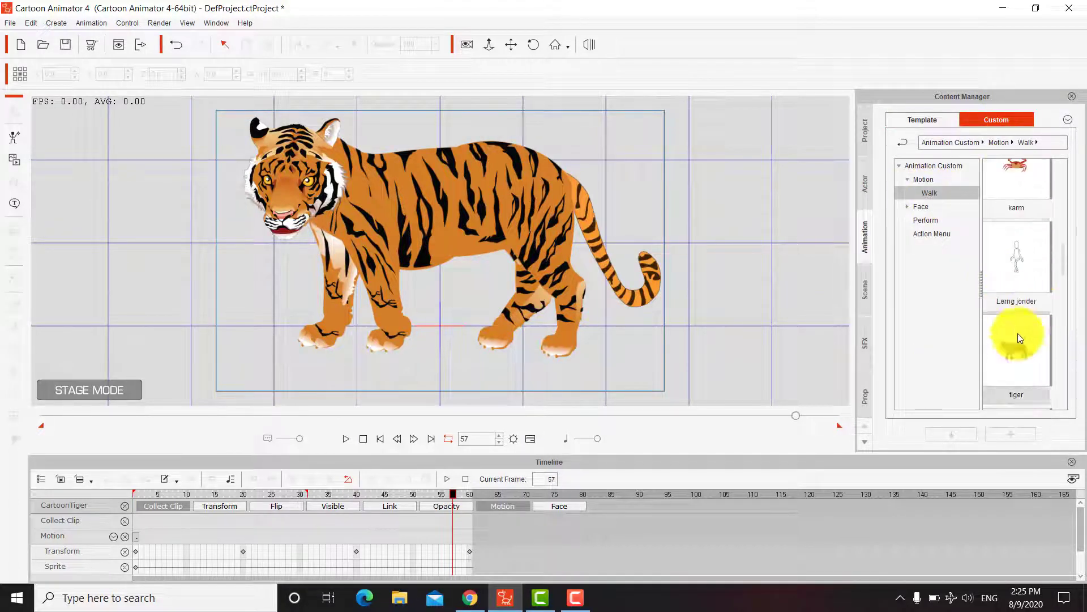
# Step: Remove all object animation from the tiger character
pyautogui.click(501, 182)
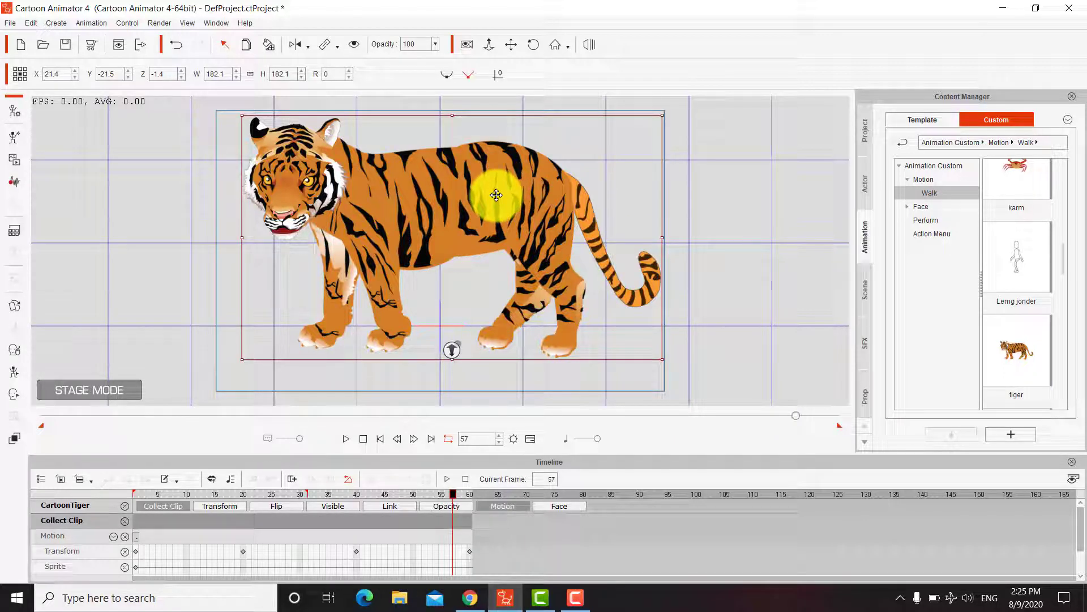
pyautogui.rightClick(496, 195)
pyautogui.click(567, 283)
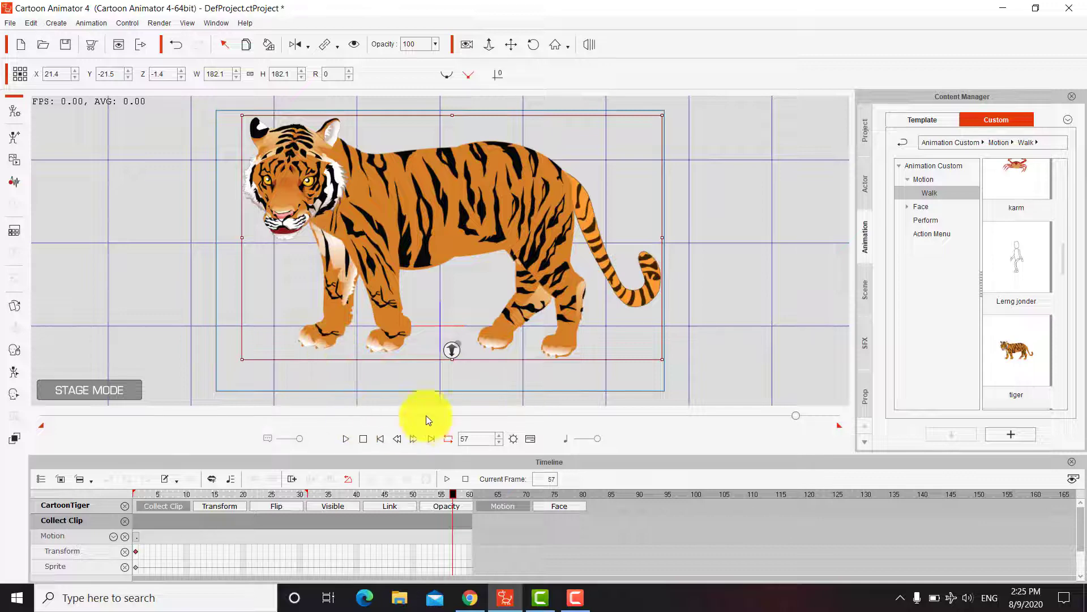
# Step: Set the project's animation length to 8000 frames
pyautogui.click(521, 441)
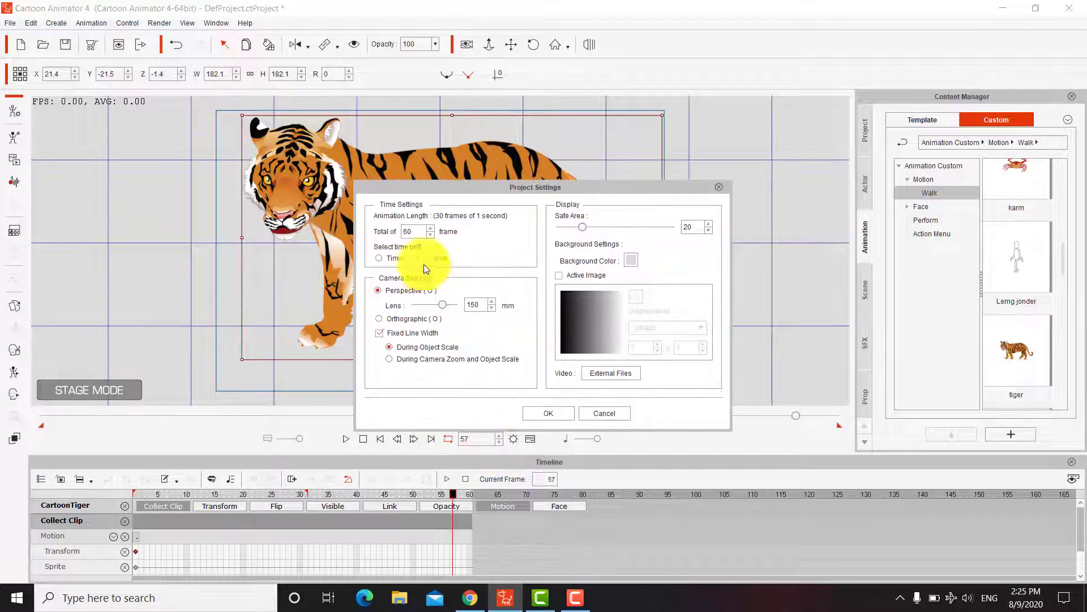
pyautogui.write('8000')
pyautogui.press('Return')
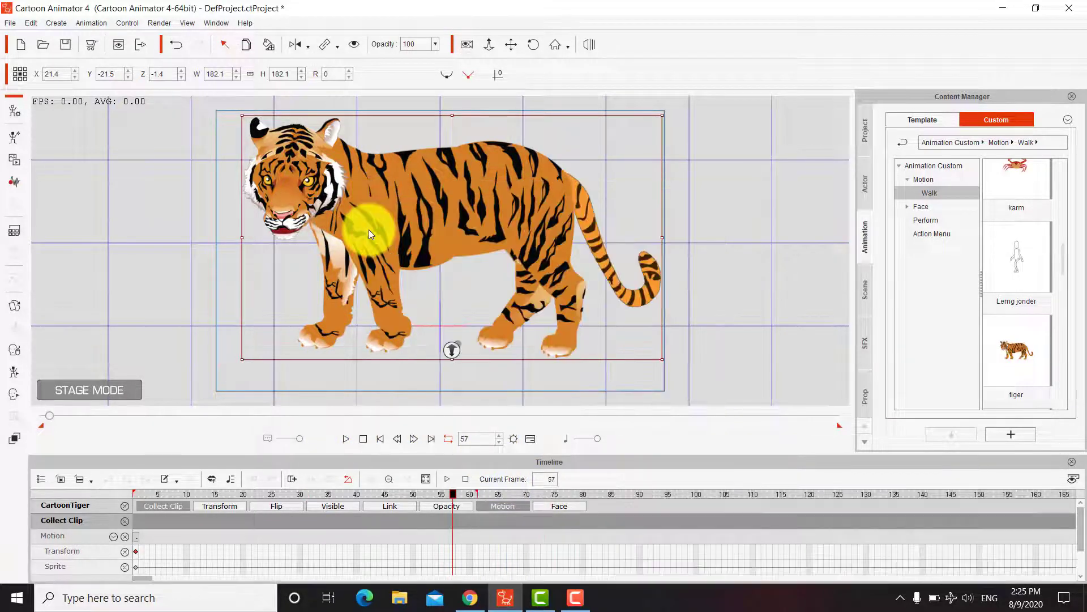
# Step: Apply the saved tiger walk motion to the character and move its clip back to the start of the motion track
pyautogui.moveTo(1016, 350); pyautogui.dragTo(395, 206)
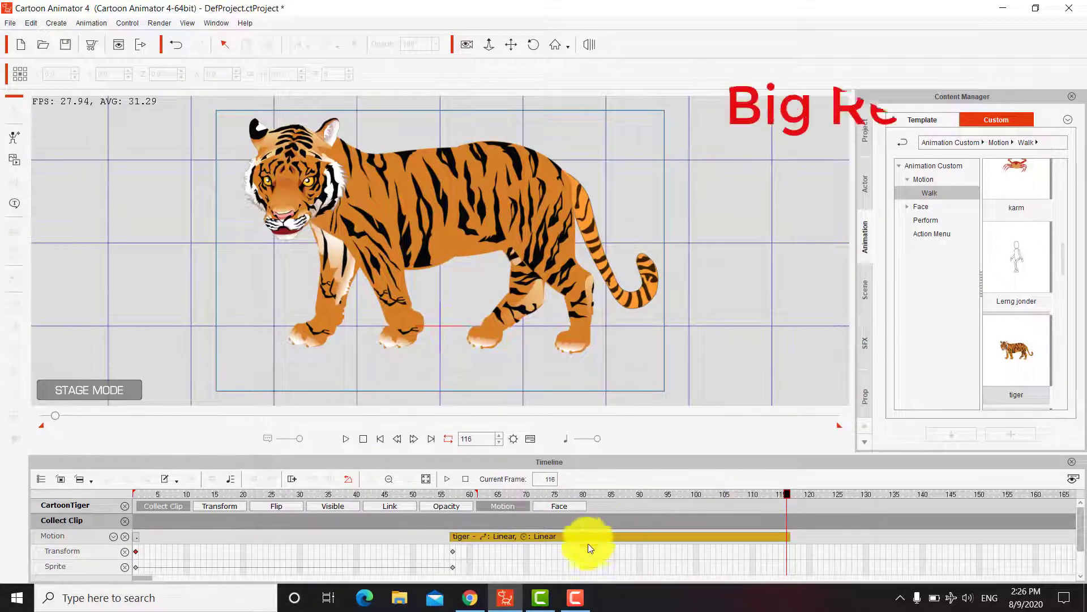
pyautogui.moveTo(588, 542); pyautogui.dragTo(267, 543)
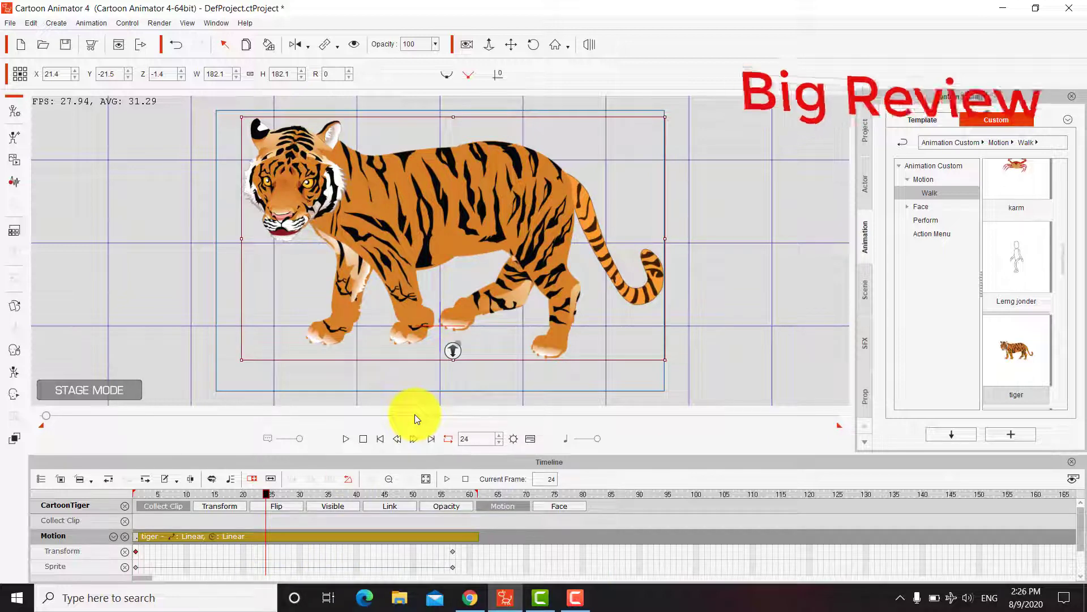
# Step: Scale the tiger down to about 69.6 and place it outside the camera frame's right edge at about X 350.6
pyautogui.moveTo(662, 119); pyautogui.dragTo(498, 233)
pyautogui.moveTo(458, 306); pyautogui.dragTo(748, 288)
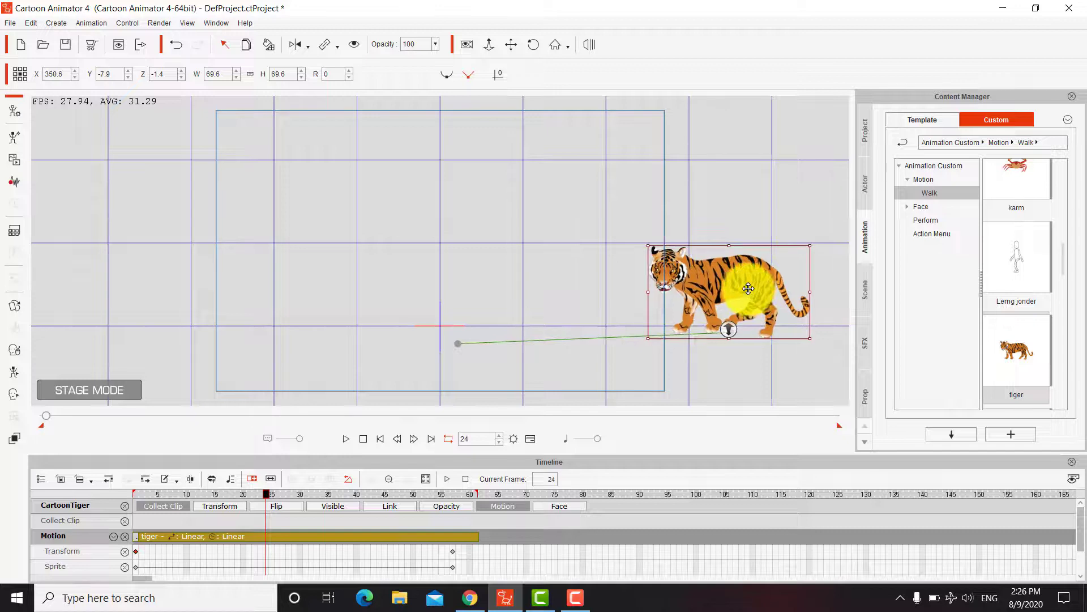
# Step: Clear the resized tiger's object animation, go back to frame 1 and clear it there again
pyautogui.rightClick(749, 288)
pyautogui.click(808, 390)
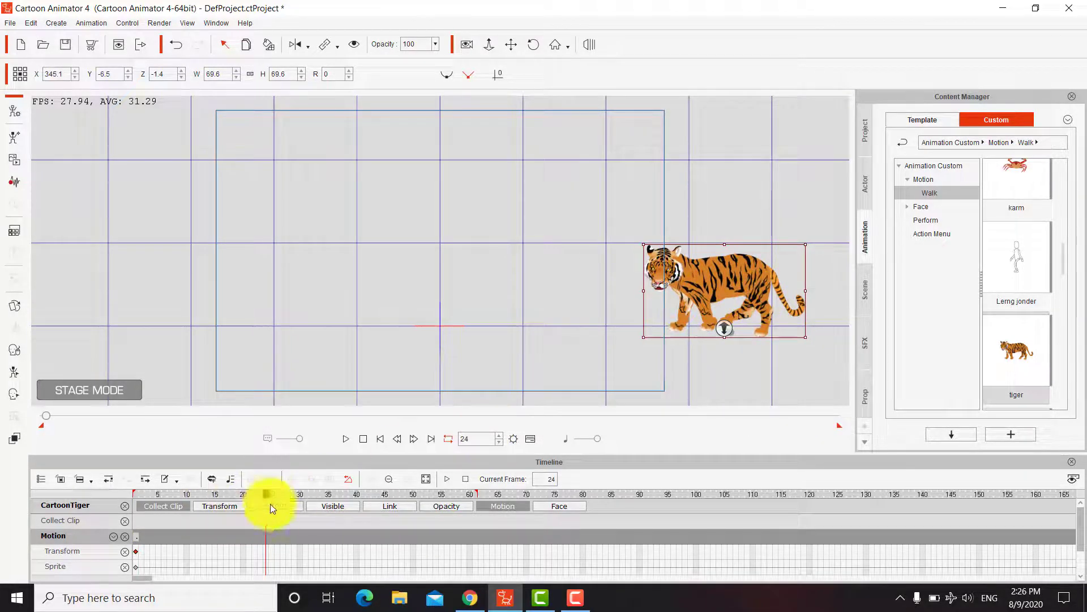
pyautogui.moveTo(219, 491); pyautogui.dragTo(48, 482)
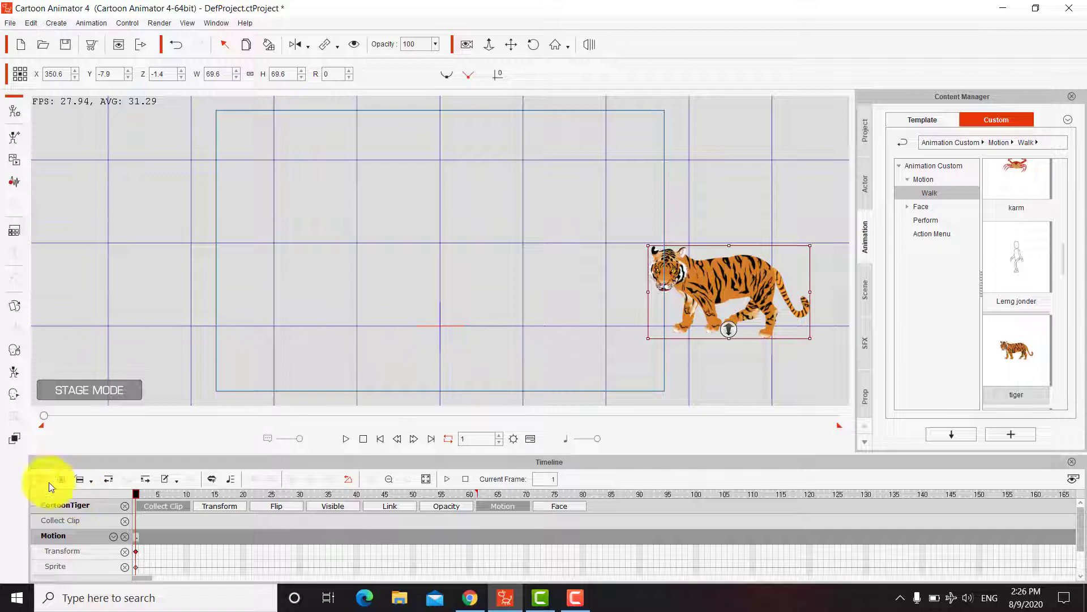
pyautogui.rightClick(712, 291)
pyautogui.click(781, 373)
# Step: Apply the stored walk from the tiger's action menu, starting at frame 1
pyautogui.click(743, 278)
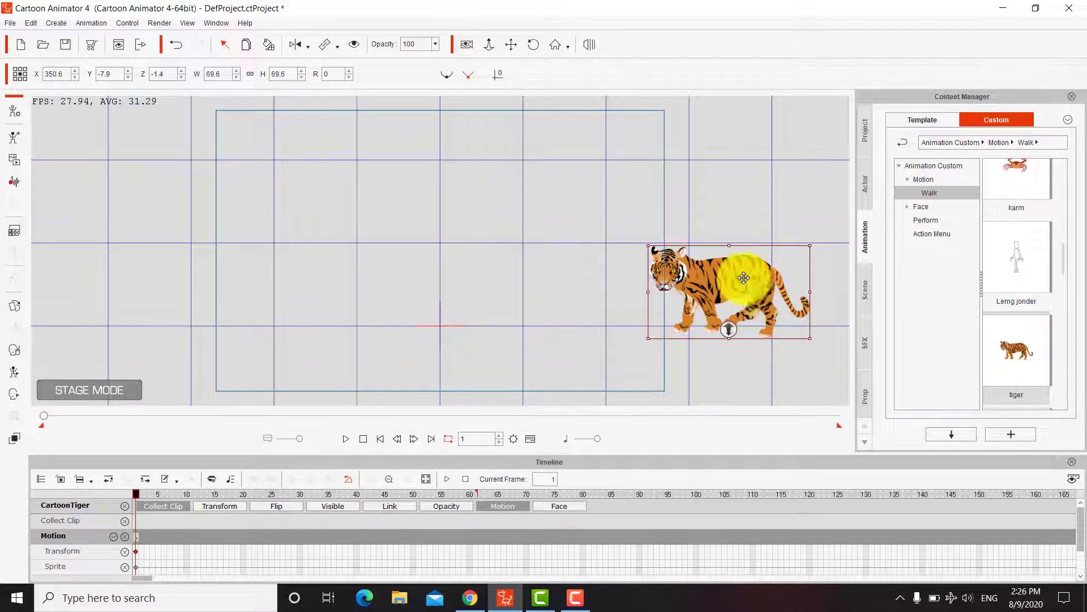
pyautogui.rightClick(744, 277)
pyautogui.moveTo(804, 288)
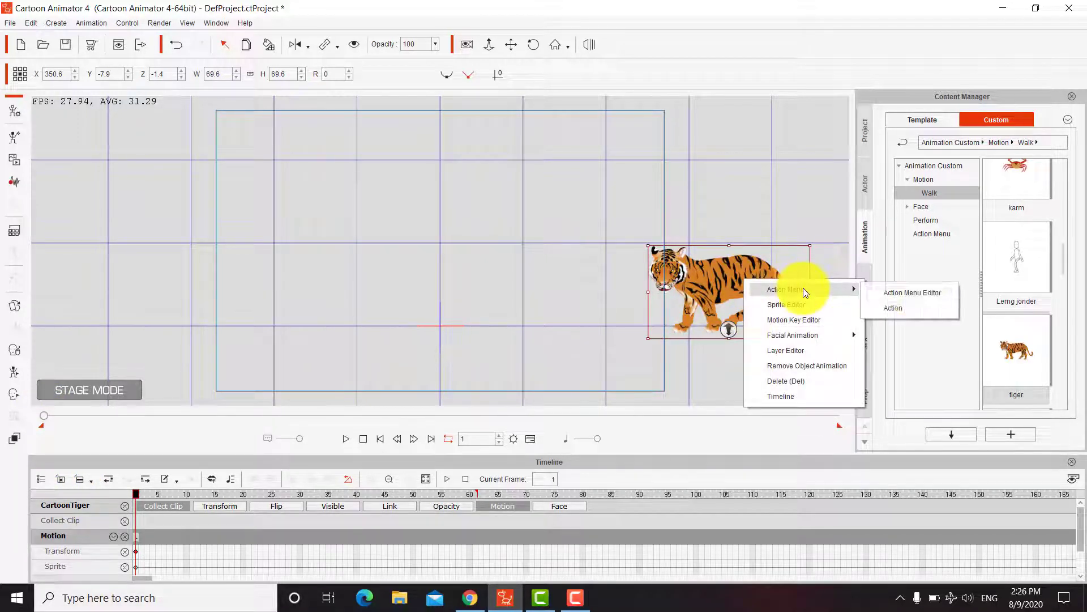
pyautogui.click(896, 308)
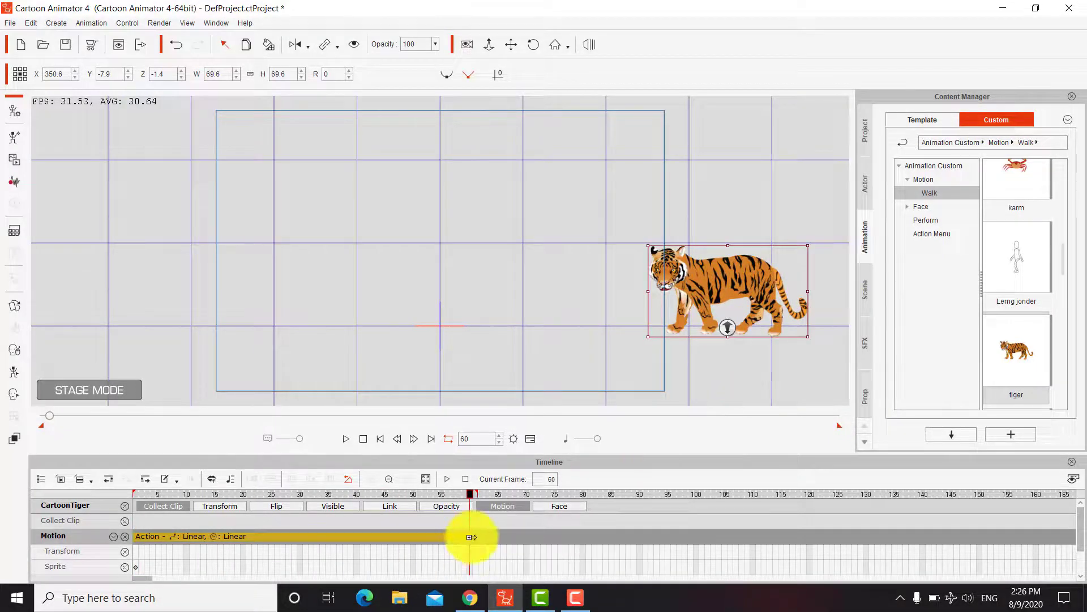
# Step: Extend the Action clip on the motion track so the walk loops until about frame 237
pyautogui.moveTo(470, 536); pyautogui.dragTo(831, 543)
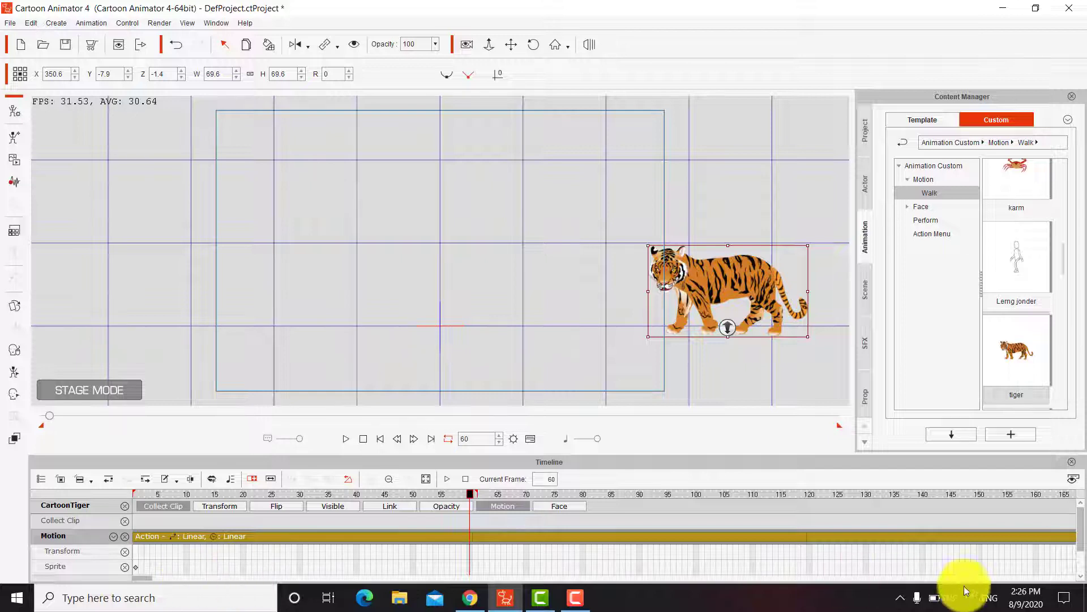
pyautogui.moveTo(150, 580)
pyautogui.mouseDown()
pyautogui.moveTo(183, 572)
pyautogui.moveTo(166, 576)
pyautogui.mouseUp()
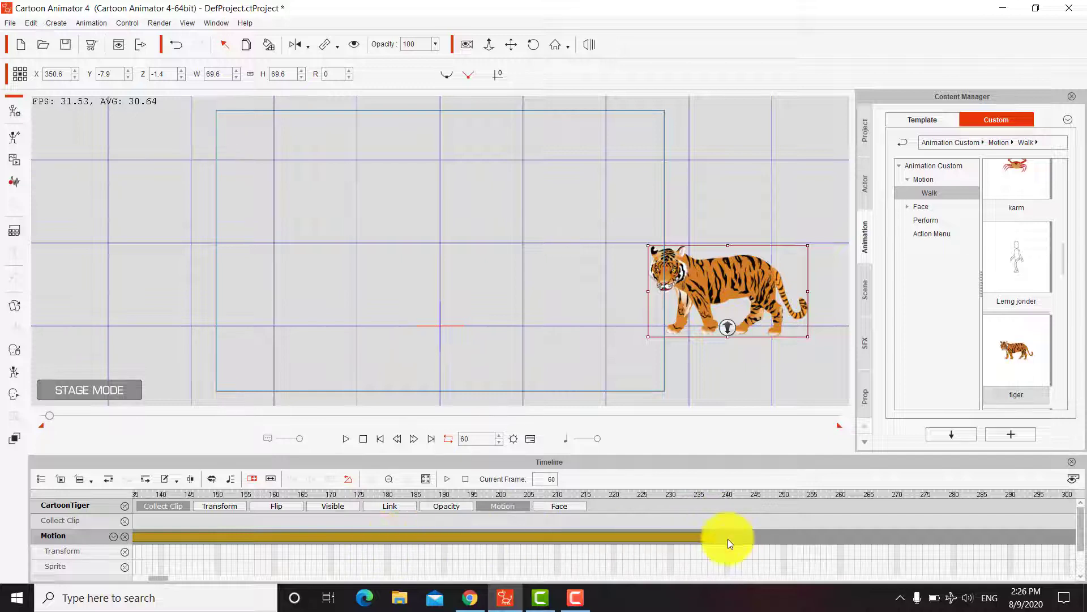
pyautogui.moveTo(728, 539); pyautogui.dragTo(712, 528)
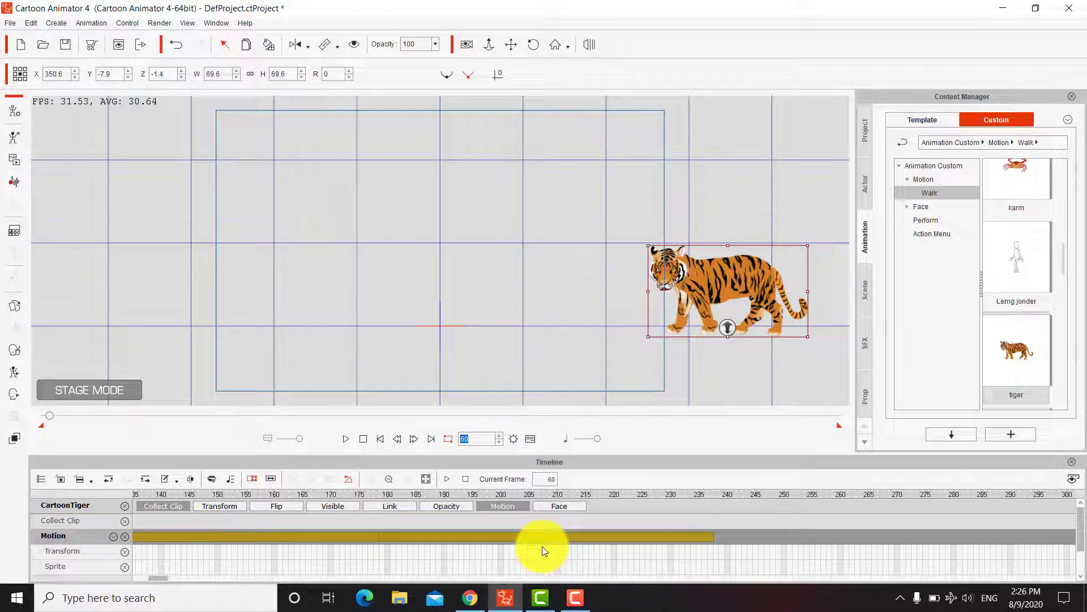
# Step: Go to frame 237 and set the project's animation length to 237 frames
pyautogui.write('237')
pyautogui.press('Return')
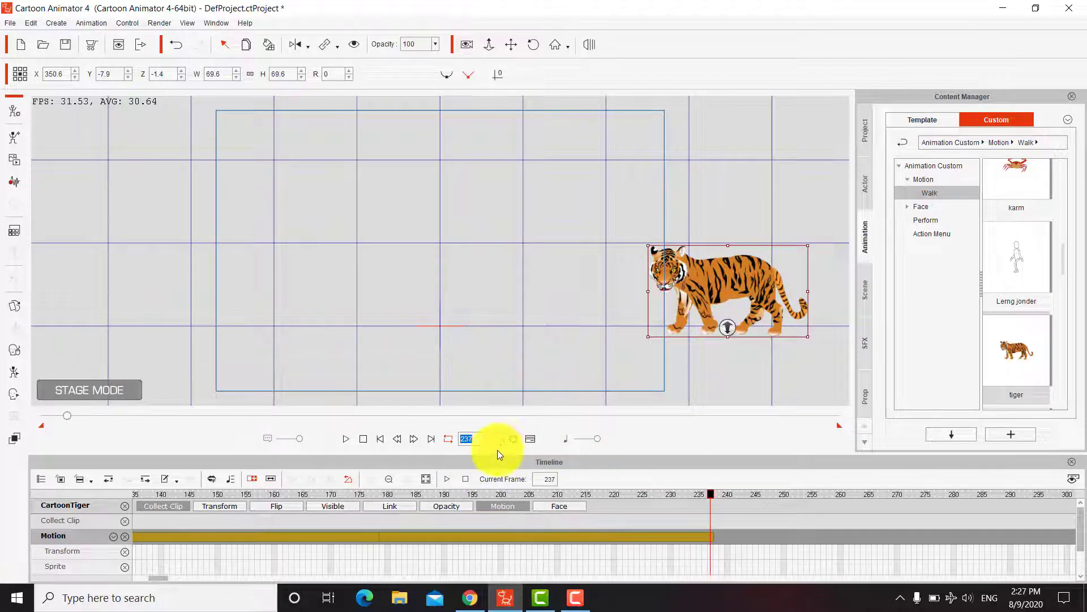
pyautogui.click(512, 440)
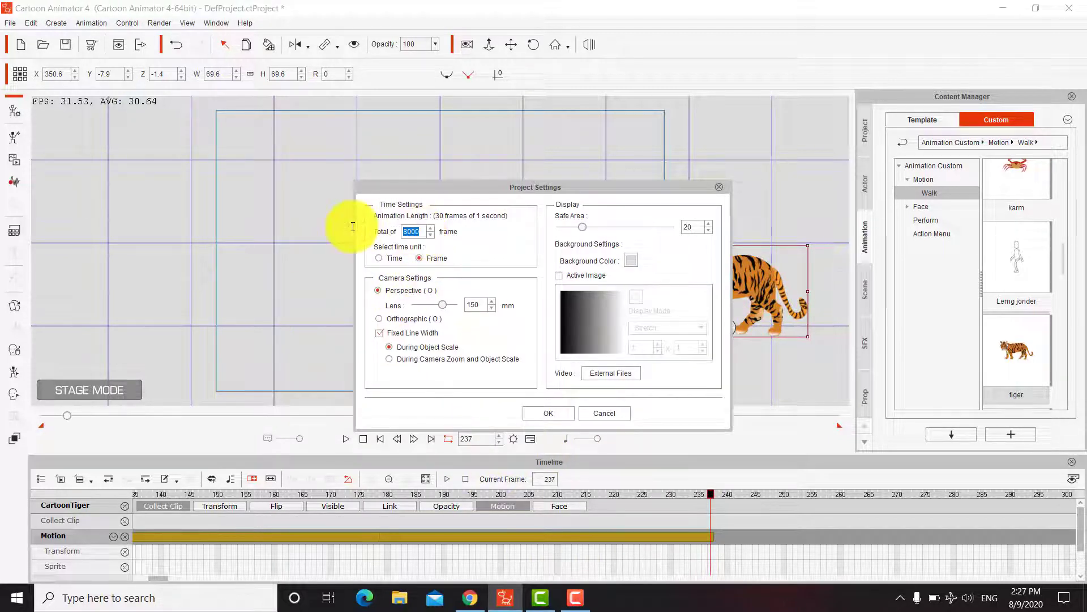
pyautogui.write('237')
pyautogui.press('Return')
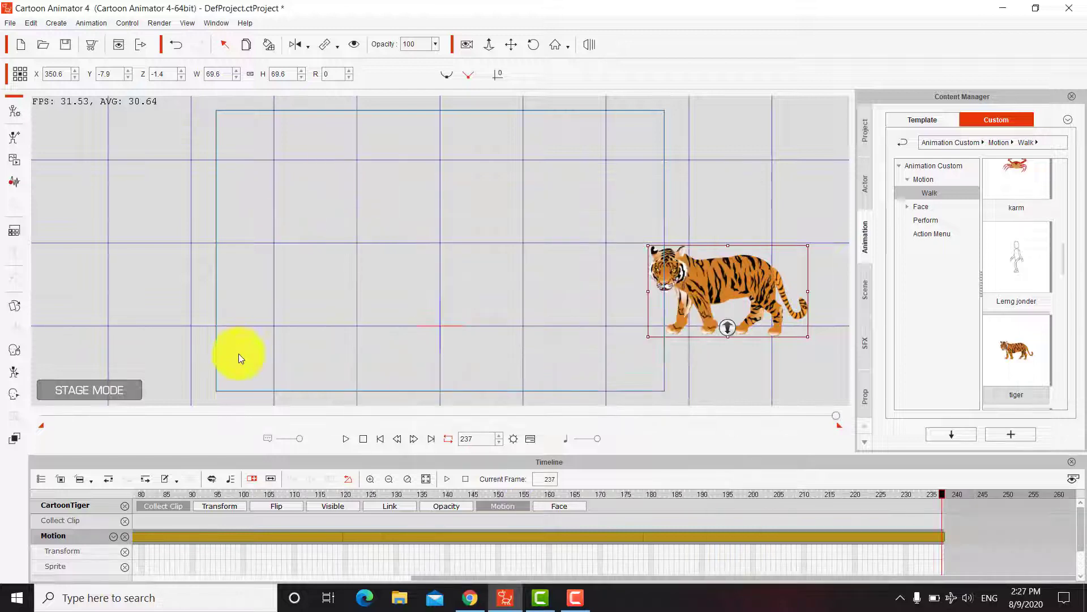
# Step: Move the tiger past the camera frame's left edge to about X -377.4 at frame 237 and play the animation
pyautogui.moveTo(715, 294); pyautogui.dragTo(111, 289)
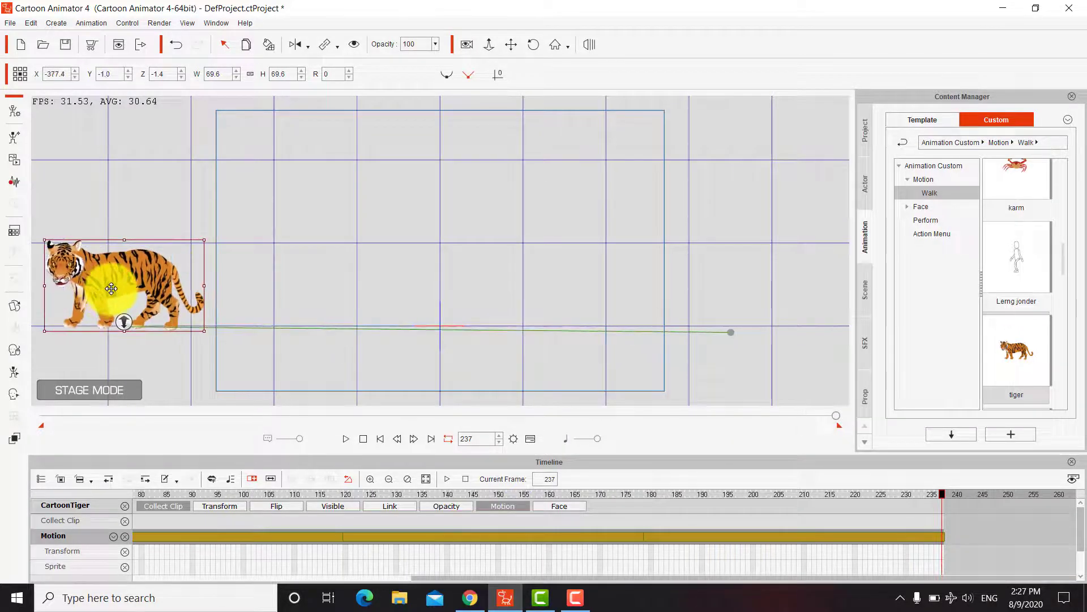
pyautogui.click(341, 440)
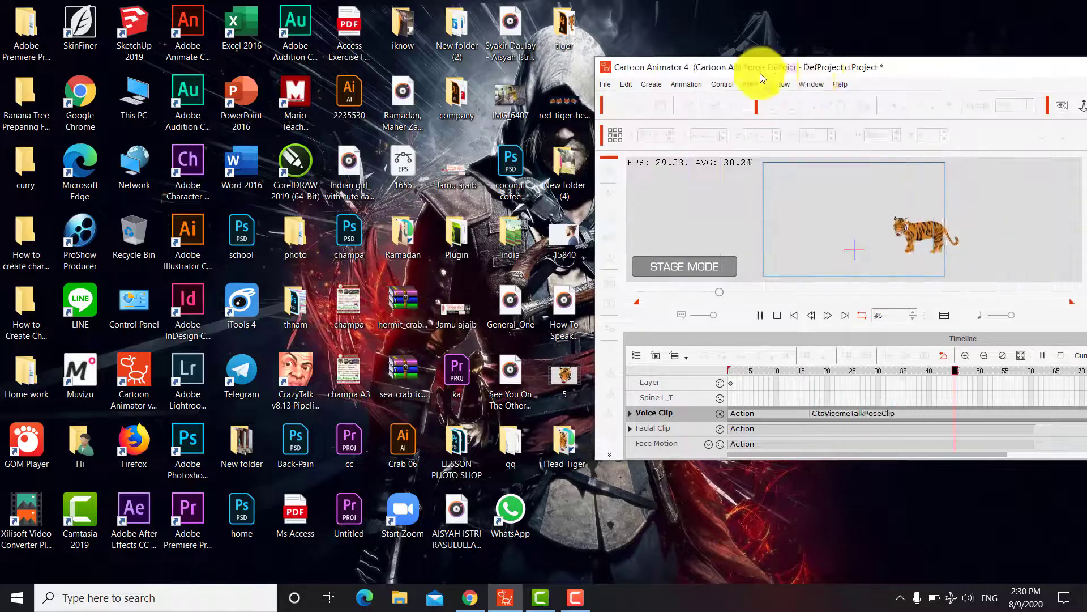
# Step: Maximize the animation window and move the CtsVisemeTalkPoseClip on the tiger's Voice Clip track to start at frame 1
pyautogui.moveTo(760, 73); pyautogui.dragTo(478, 82)
pyautogui.click(919, 81)
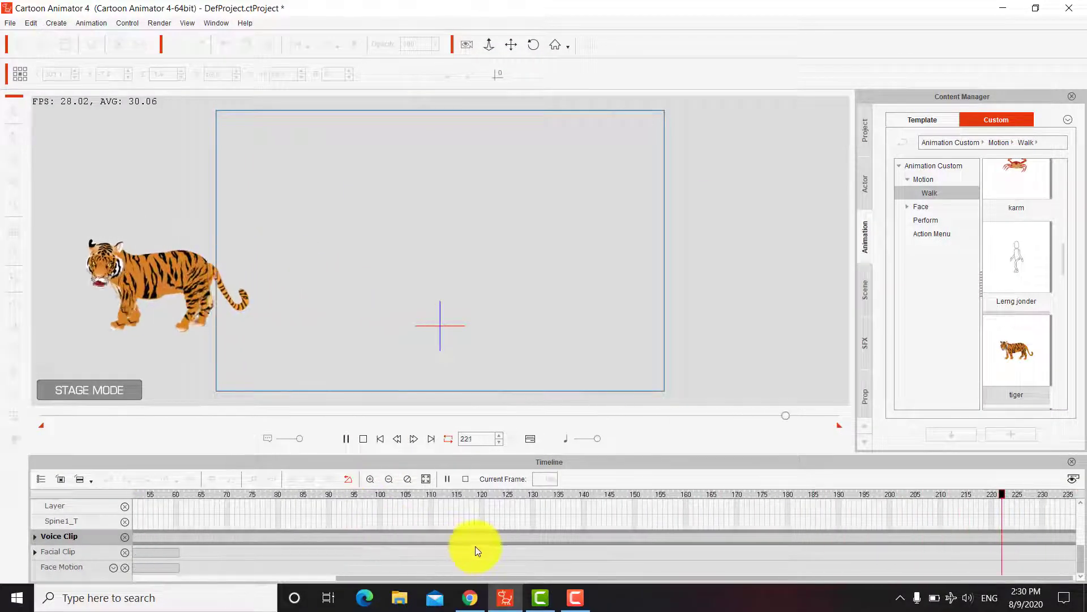
pyautogui.press('space')
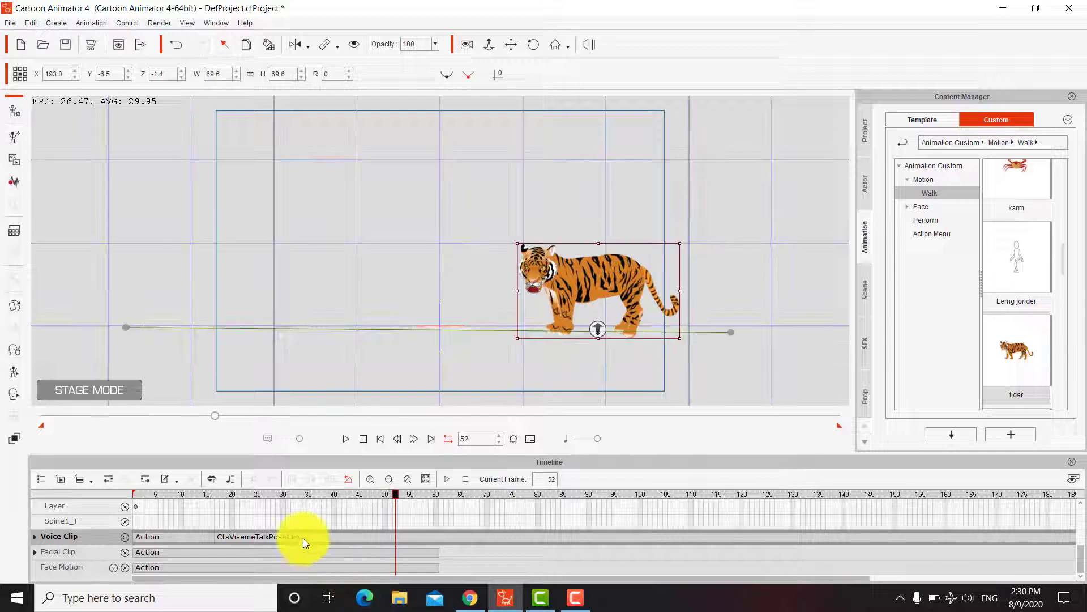
pyautogui.moveTo(303, 538); pyautogui.dragTo(220, 535)
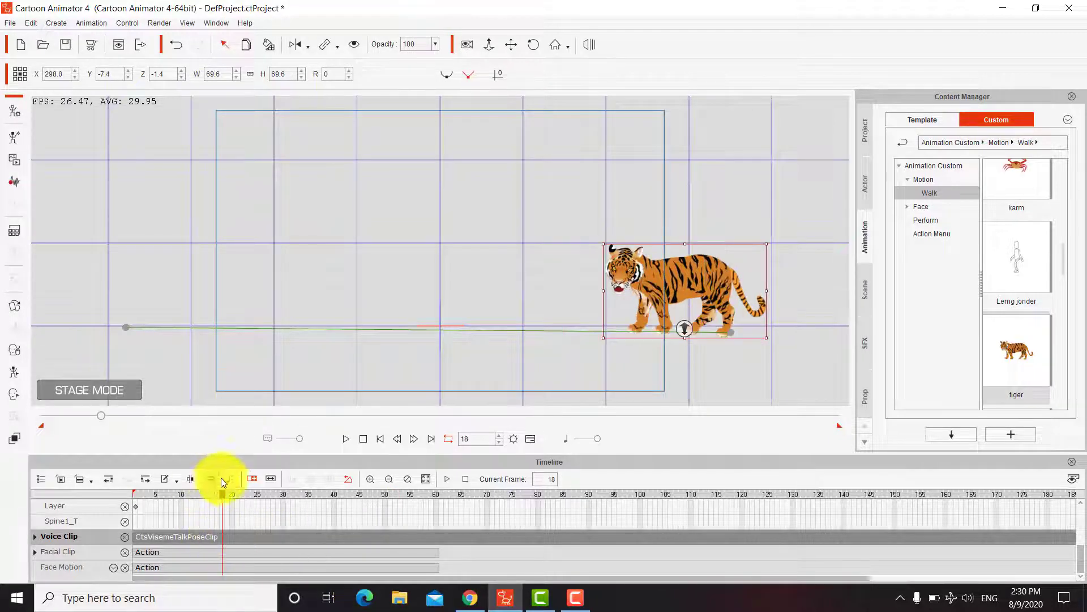
# Step: Pull the end point of the tiger's motion path back to about X -281.8 and play the walk from frame 1
pyautogui.moveTo(98, 418); pyautogui.dragTo(20, 419)
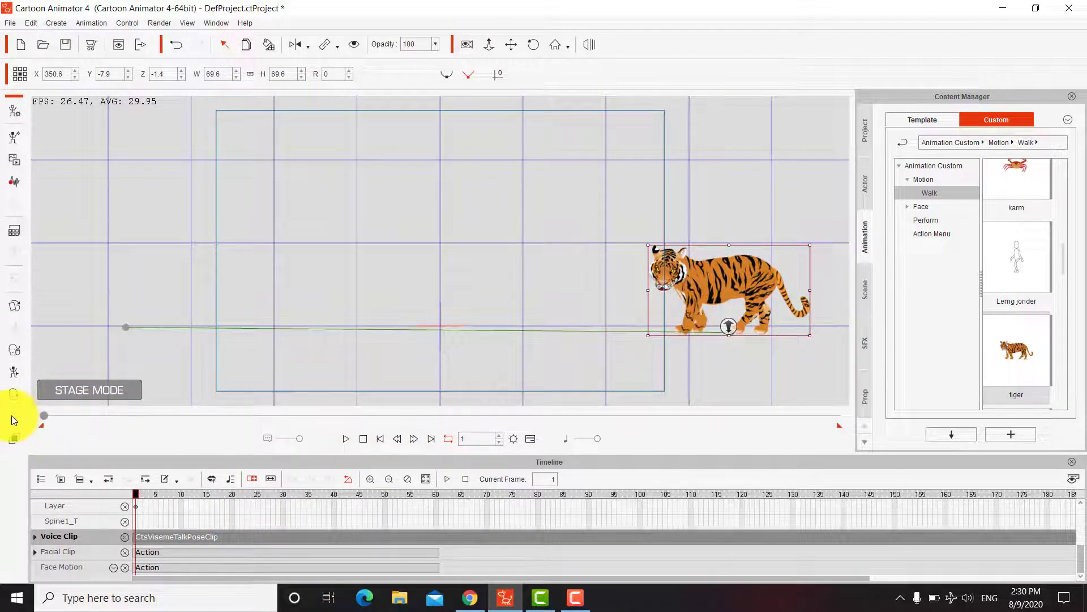
pyautogui.press('space')
pyautogui.press('space')
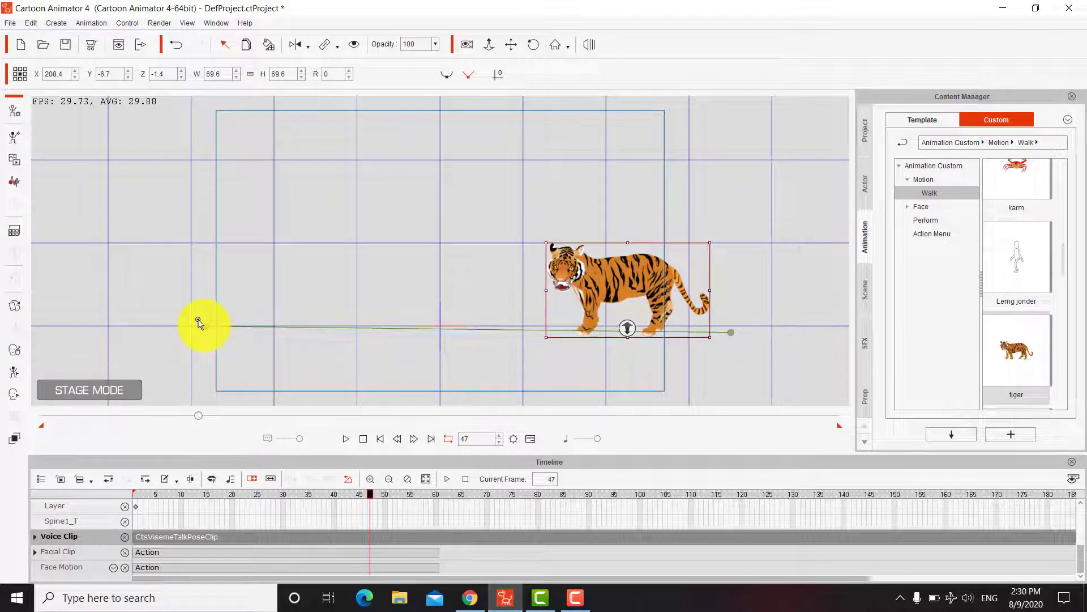
pyautogui.press('space')
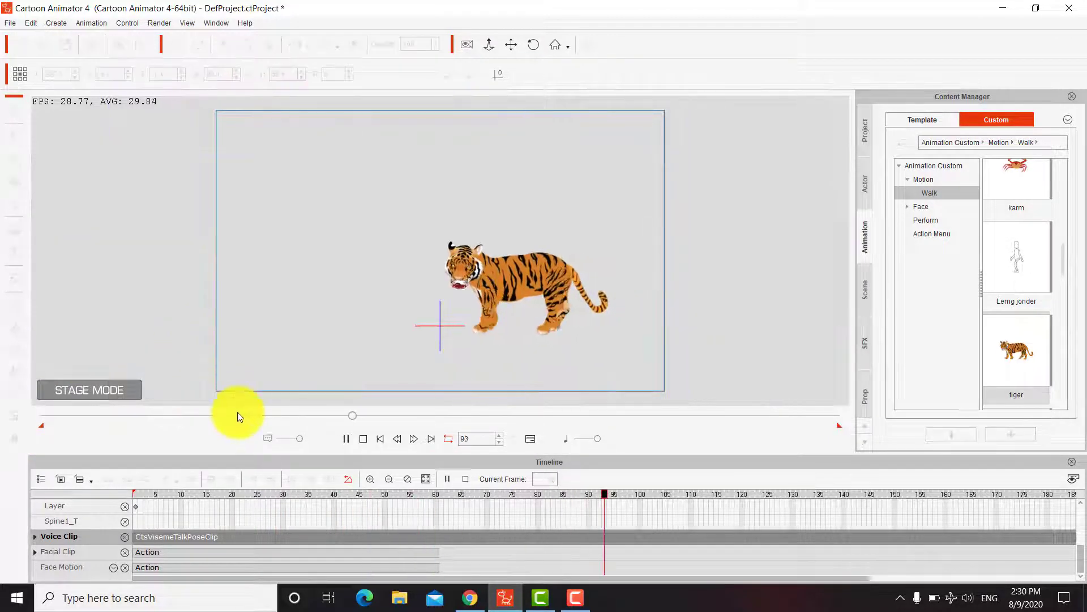
pyautogui.click(46, 416)
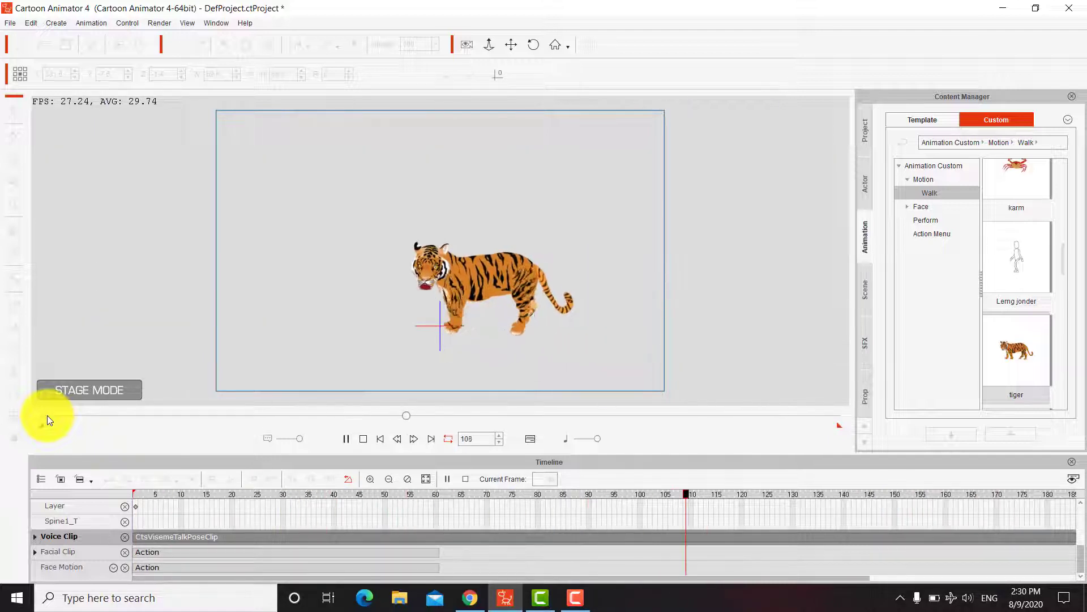
pyautogui.press('space')
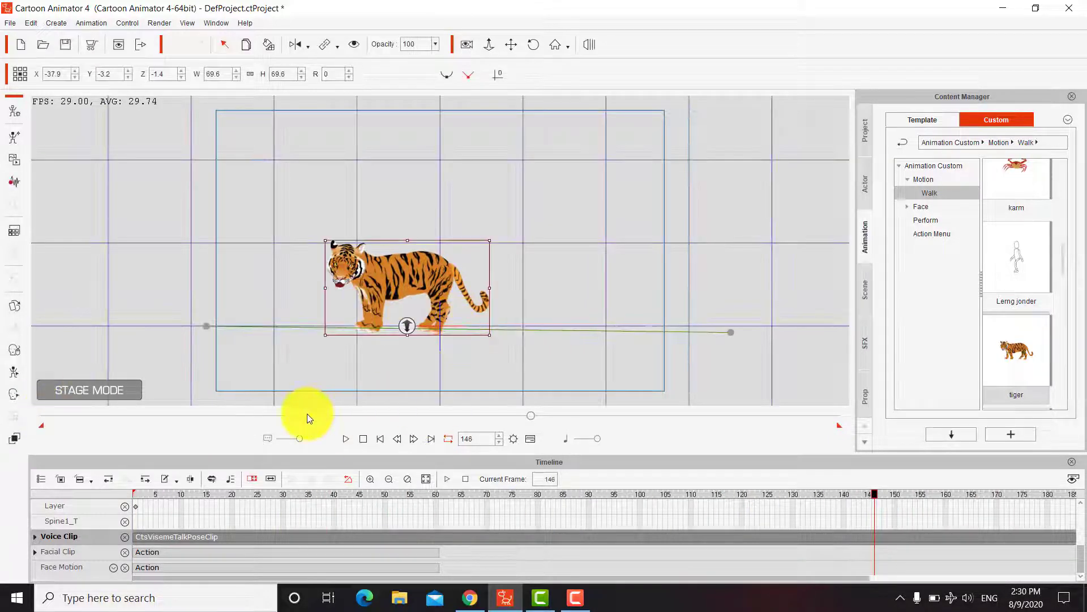
# Step: Record a Face Puppet performance on the tiger from frame 3 through frame 237 using the first face profile and full face control
pyautogui.moveTo(308, 418); pyautogui.dragTo(47, 417)
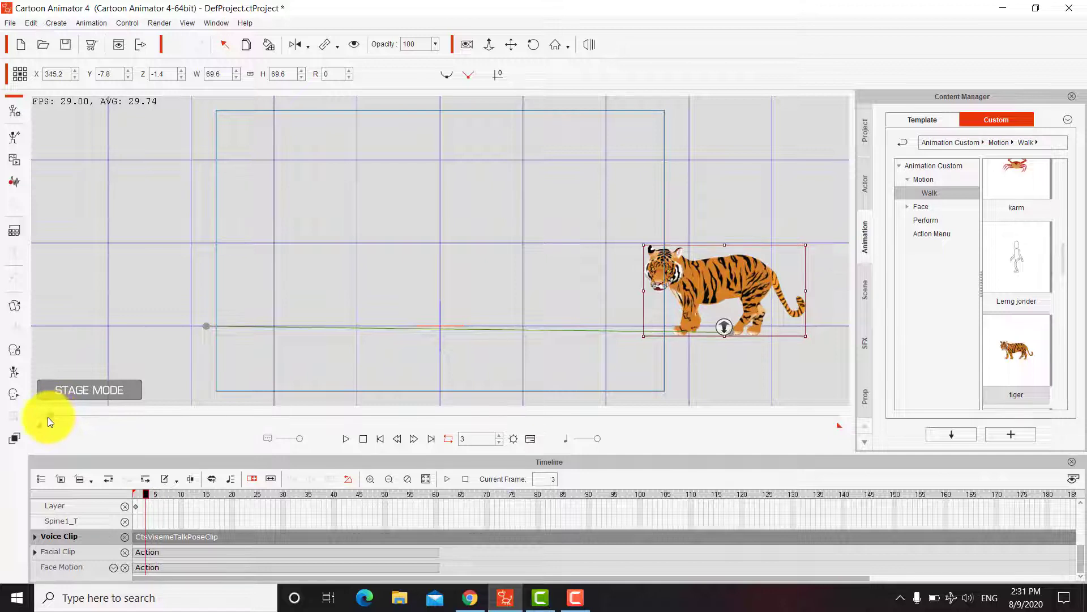
pyautogui.click(16, 352)
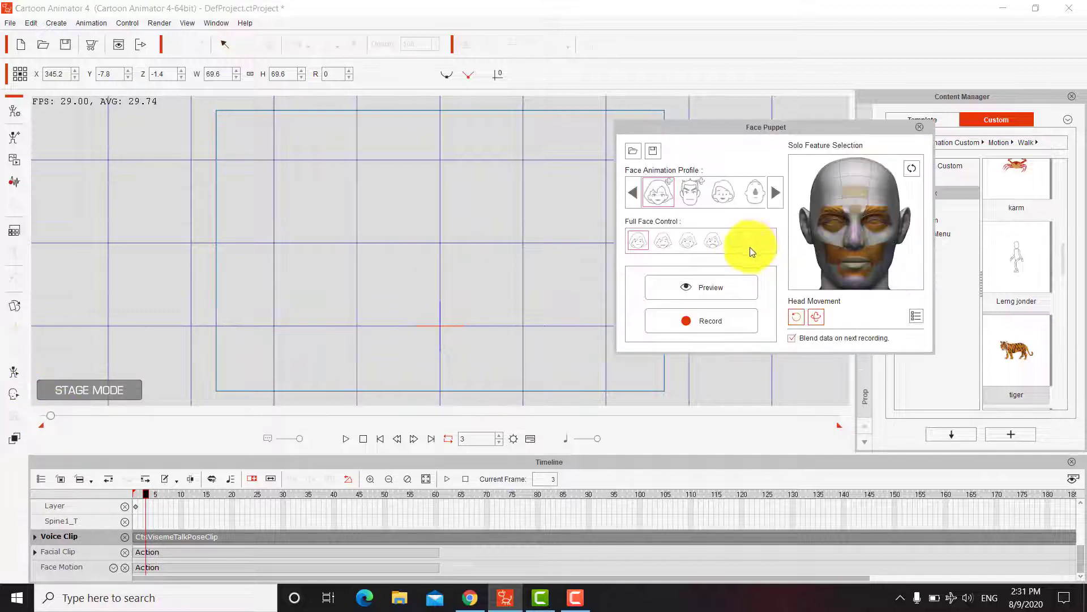
pyautogui.moveTo(705, 121); pyautogui.dragTo(840, 115)
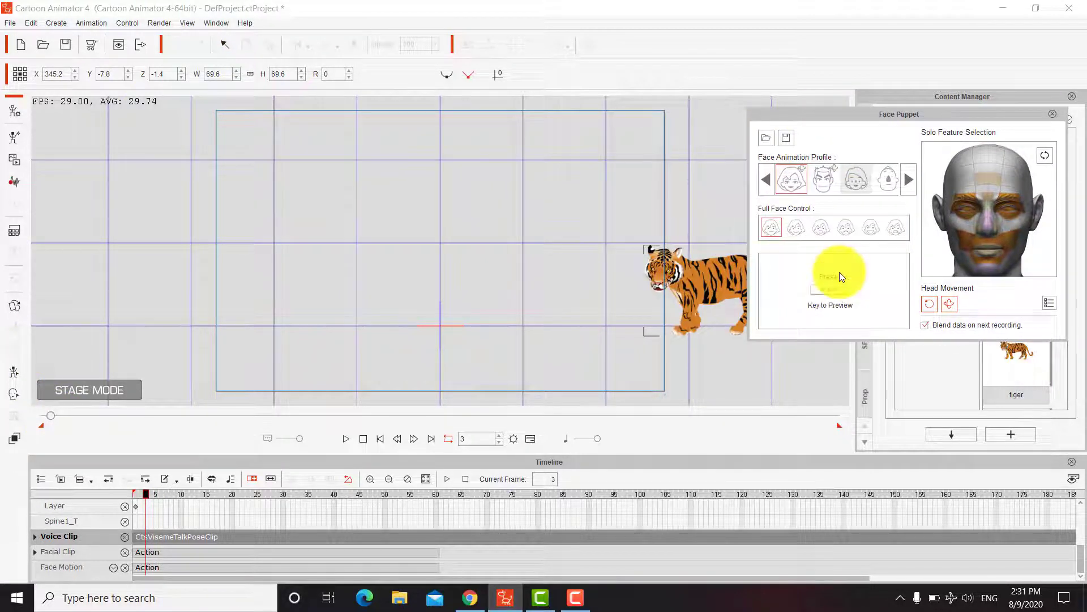
pyautogui.click(835, 306)
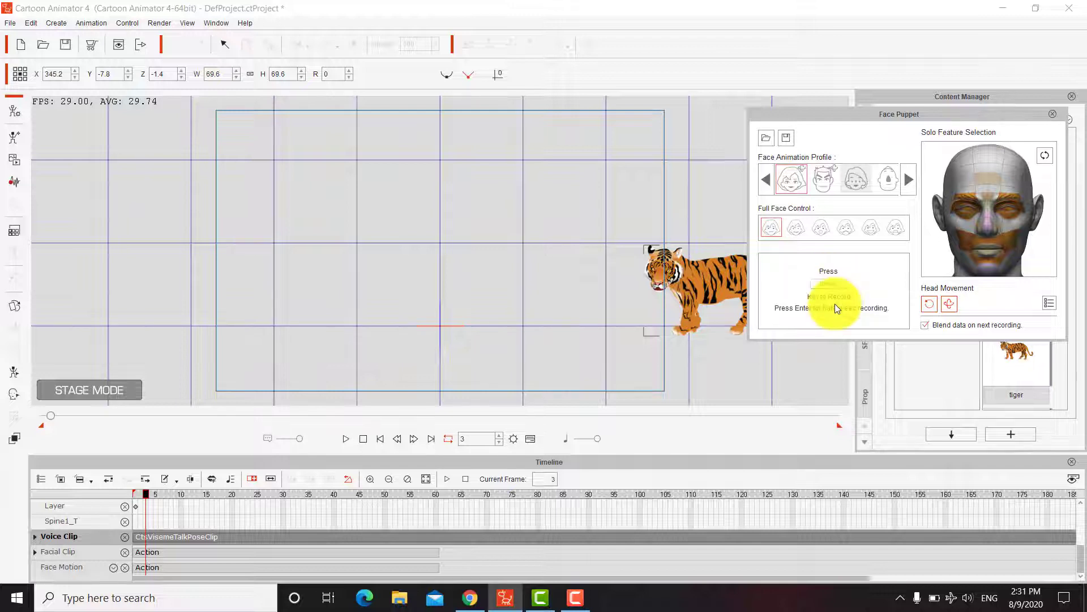
pyautogui.press('space')
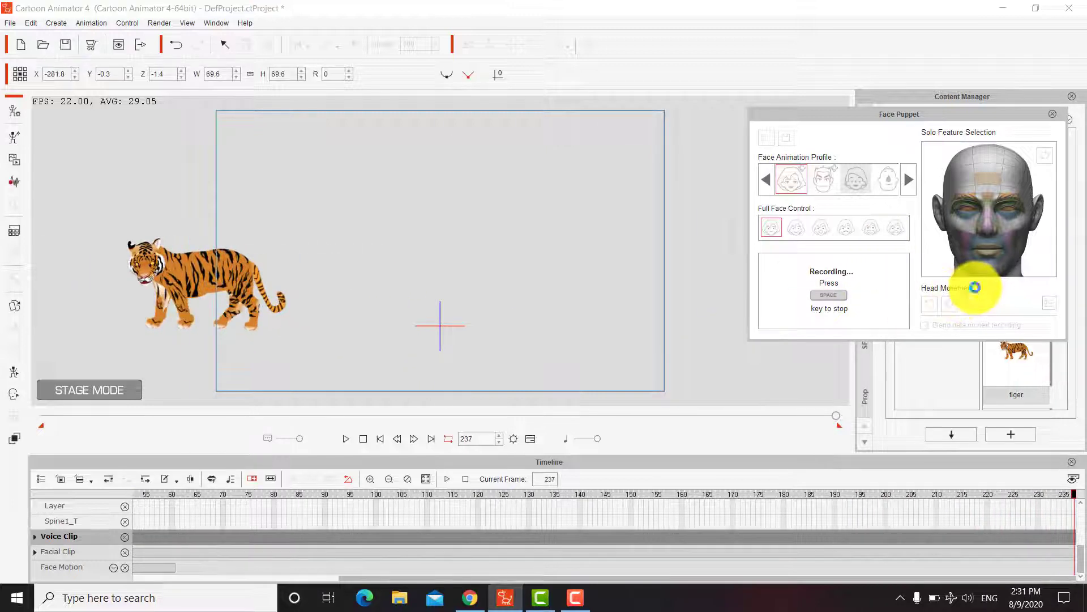
pyautogui.click(1053, 114)
# Step: Pose the tiger's tail bones in the 2D Motion Key Editor, with keys at frames 43, 82, 145 and 203, and preview the motion
pyautogui.press('space')
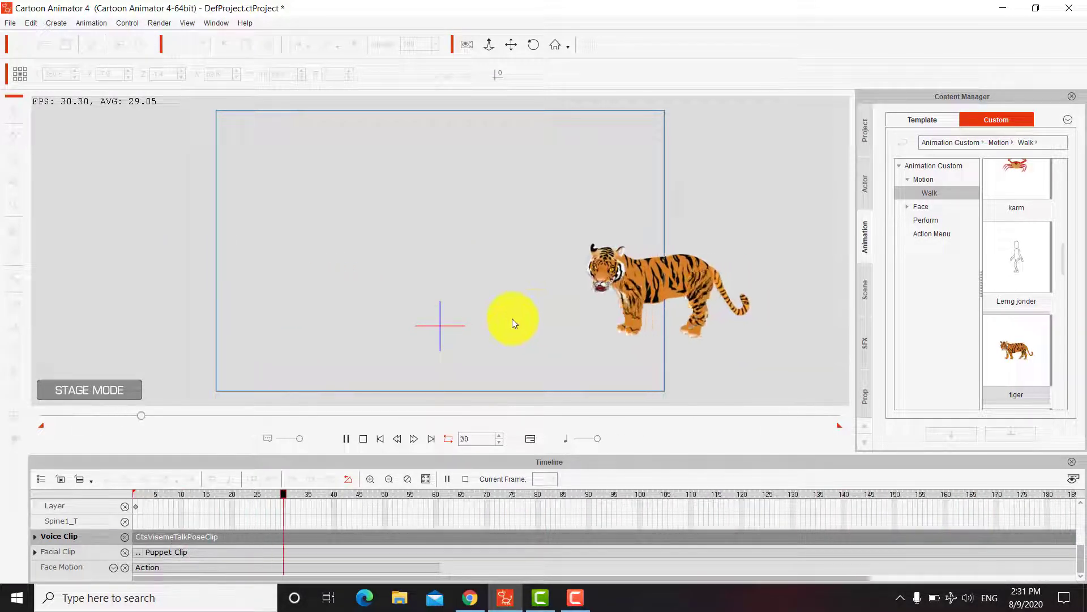
pyautogui.click(637, 279)
pyautogui.rightClick(641, 281)
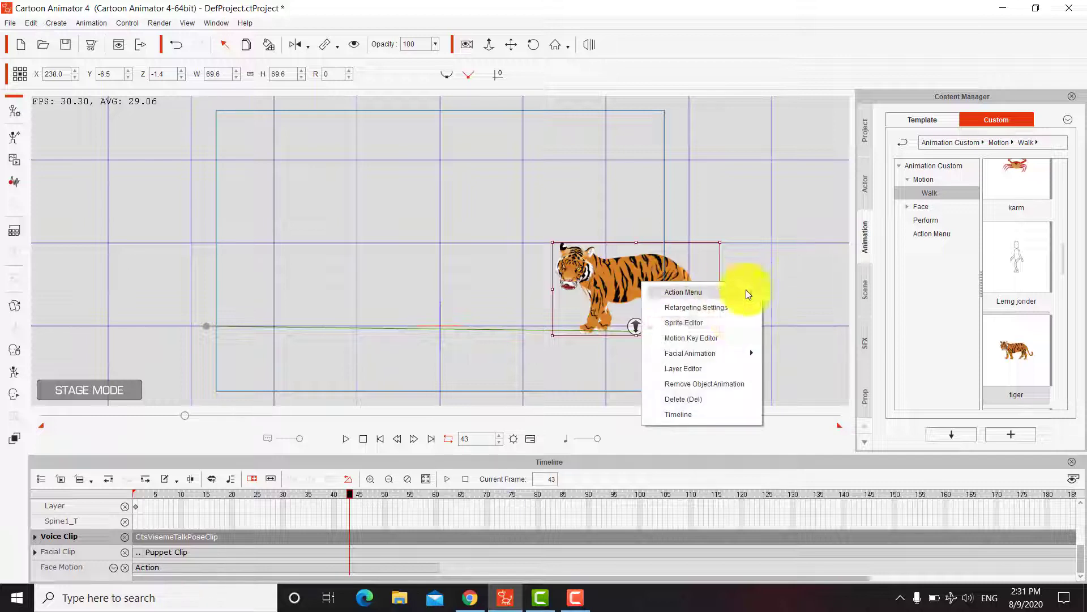
pyautogui.click(728, 337)
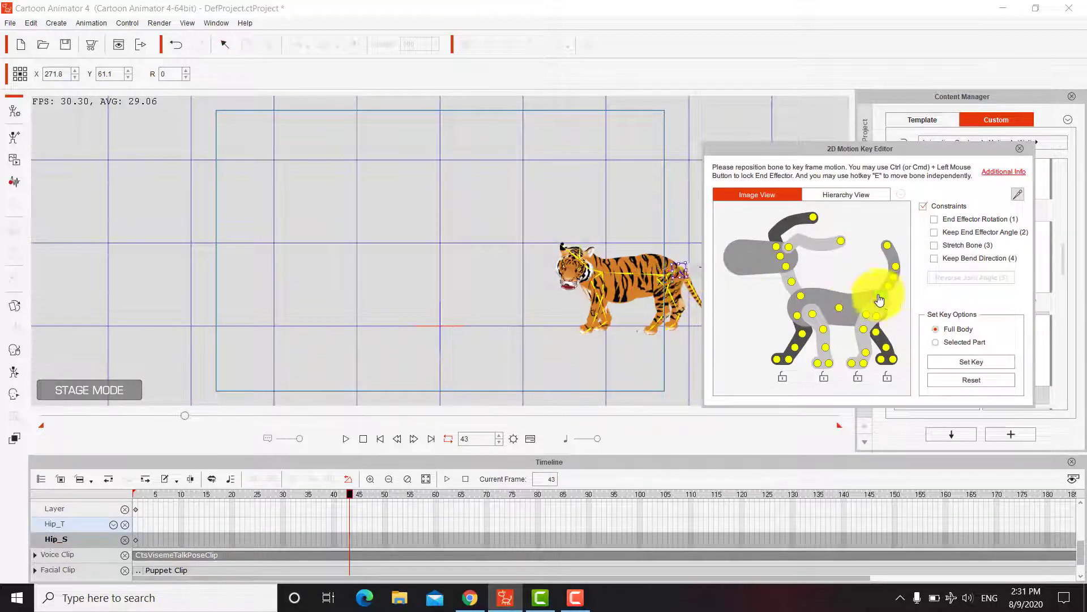
pyautogui.press('space')
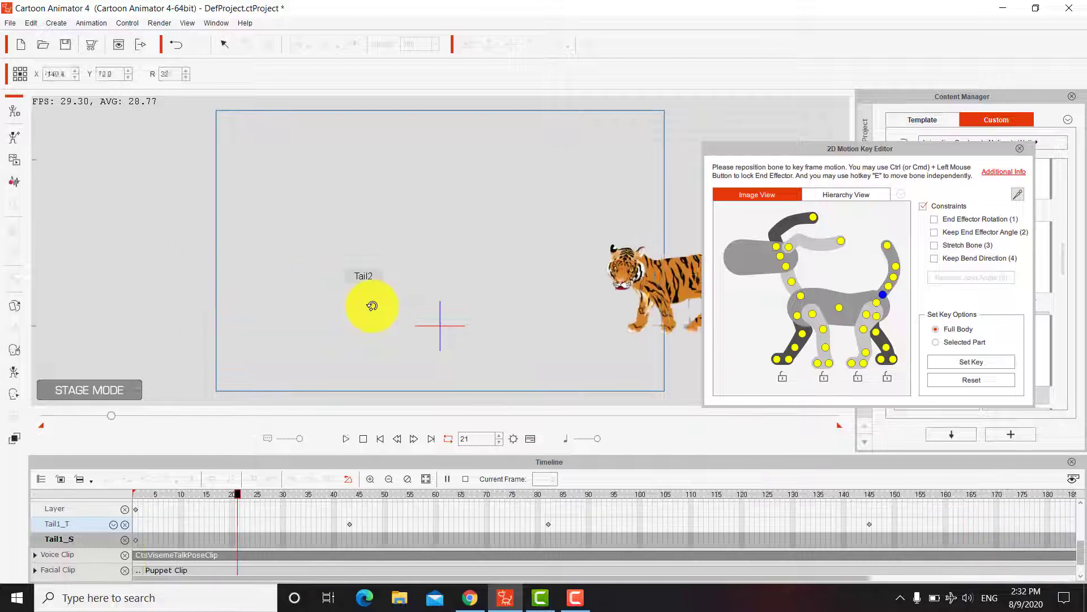
pyautogui.press('space')
pyautogui.click(1025, 152)
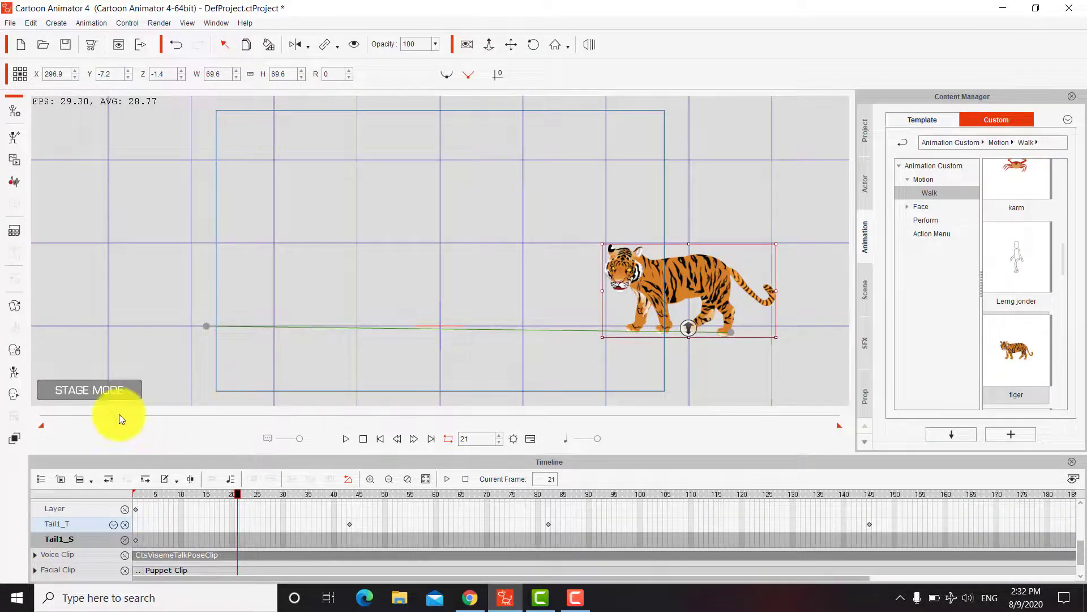
# Step: Turn on camera recording at frame 1, move the camera in to Z 1490 and play the animation through
pyautogui.moveTo(119, 419); pyautogui.dragTo(38, 427)
pyautogui.click(467, 45)
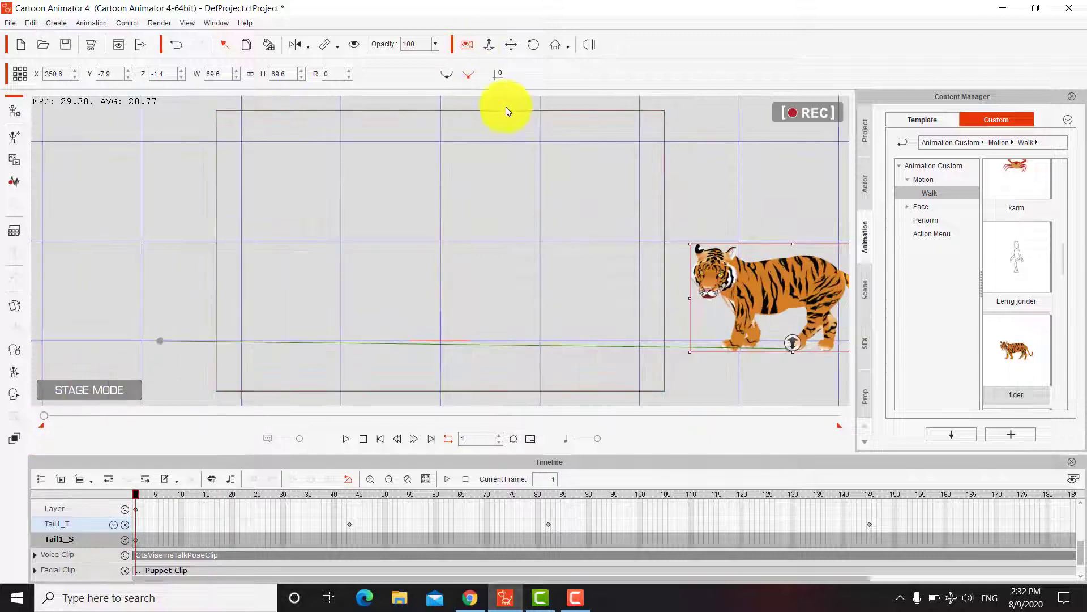
pyautogui.scroll(5, 434, 283)
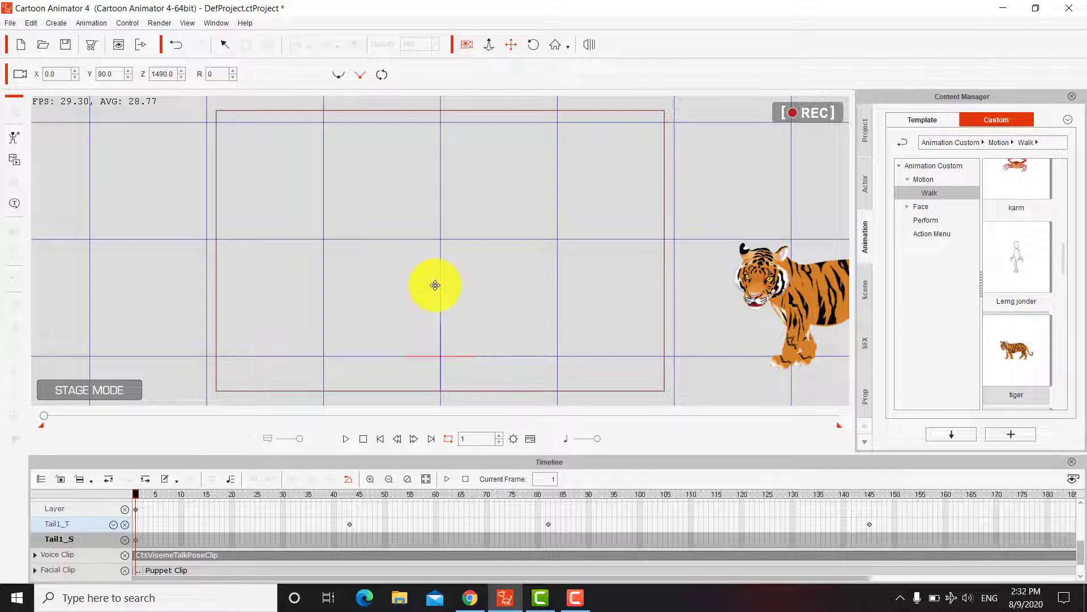
pyautogui.click(344, 440)
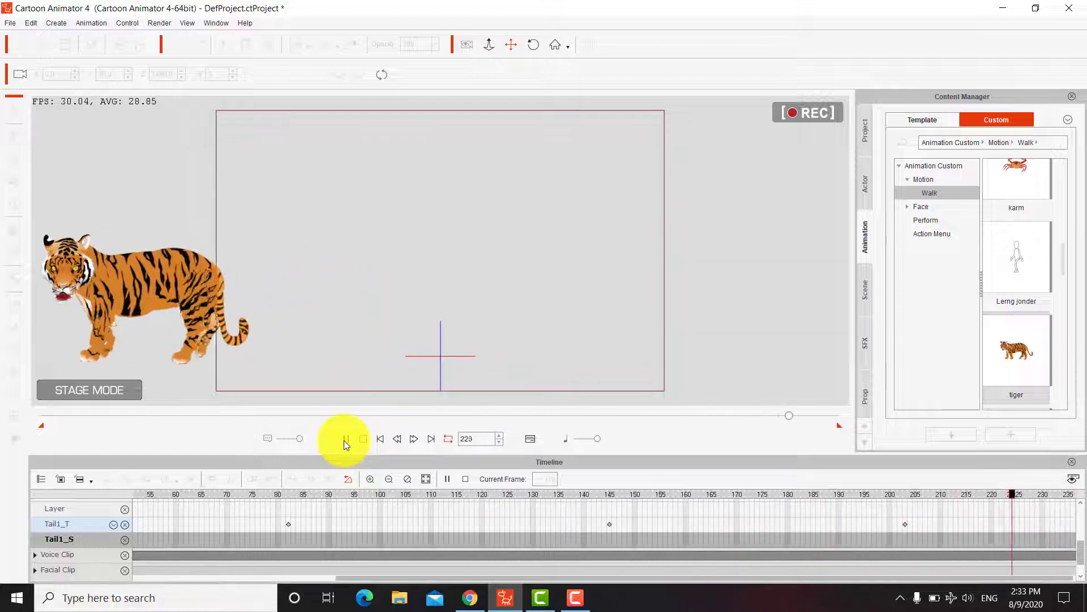
pyautogui.click(345, 439)
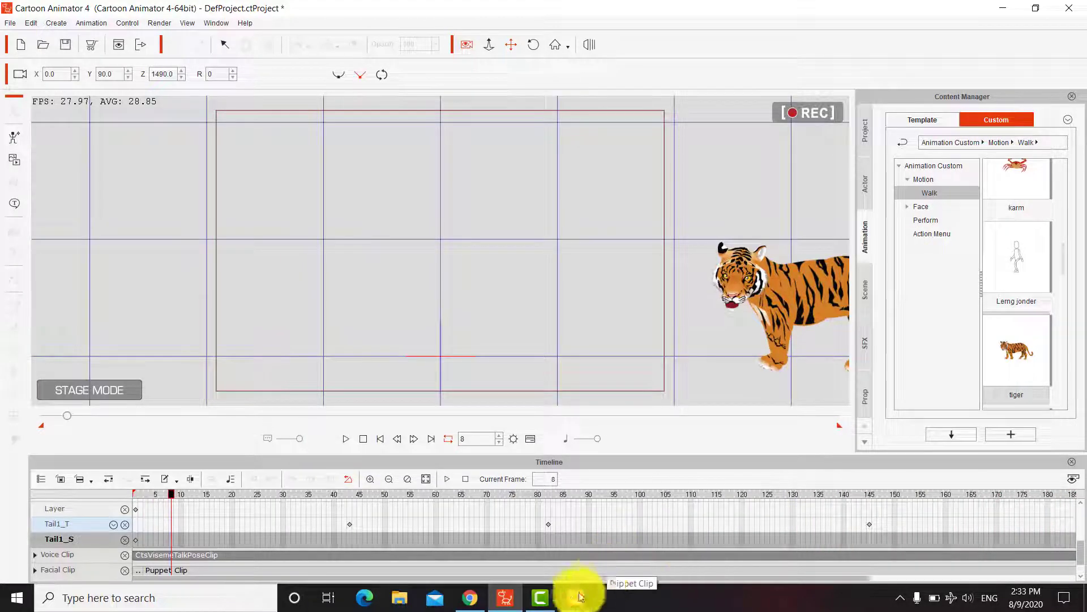